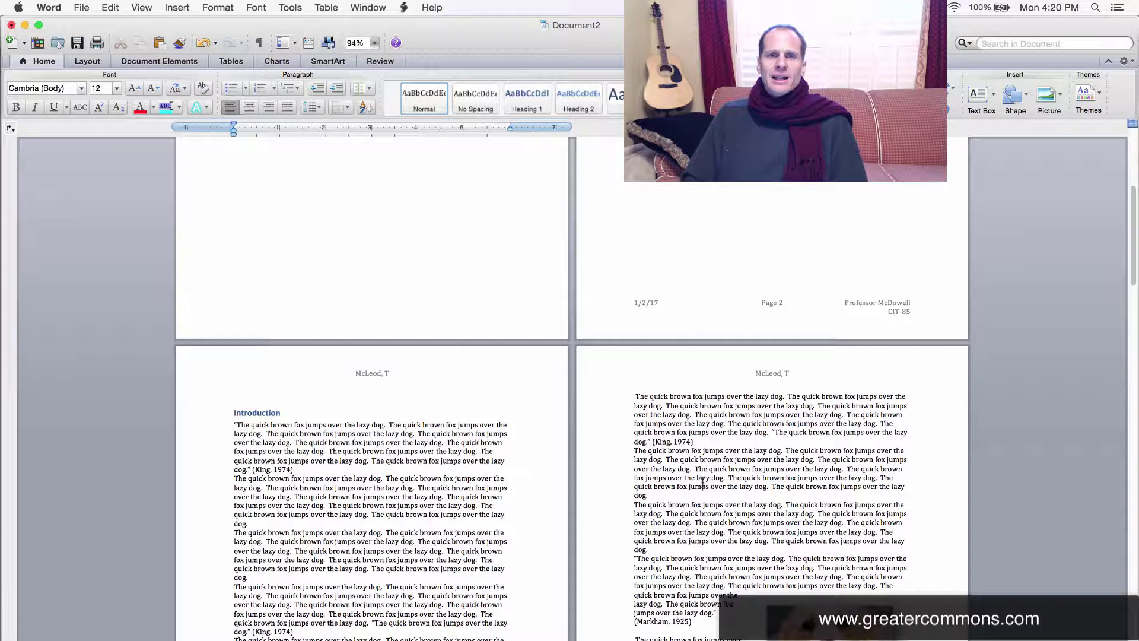
# Select the whole 'Title of My Paper' line on the title page.
pyautogui.scroll(6, 432, 442)
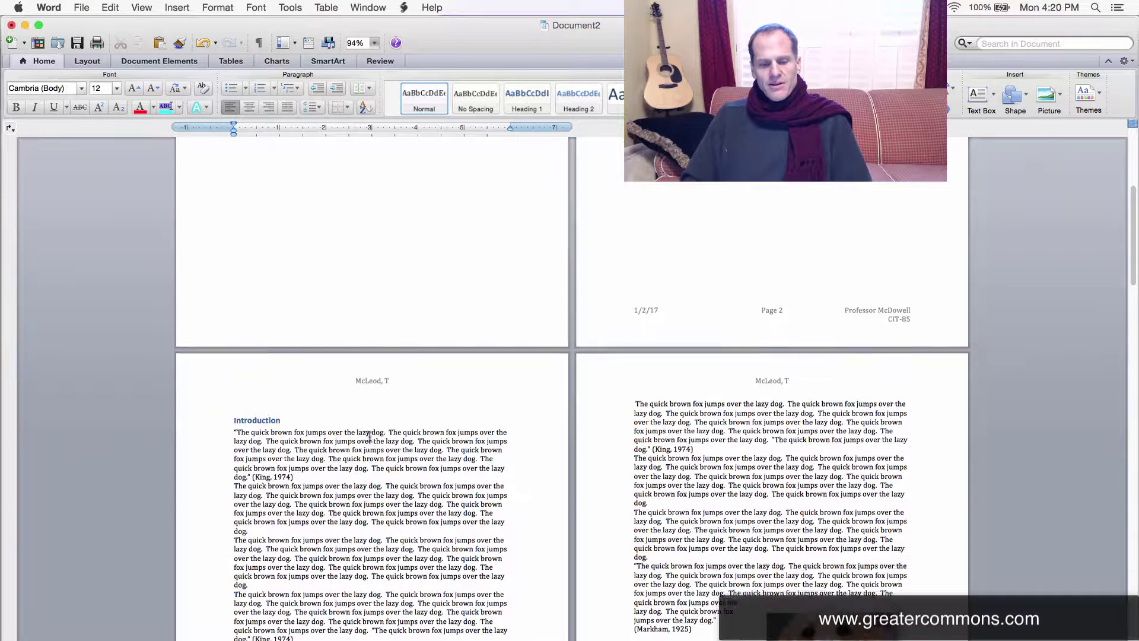
pyautogui.scroll(1, 353, 340)
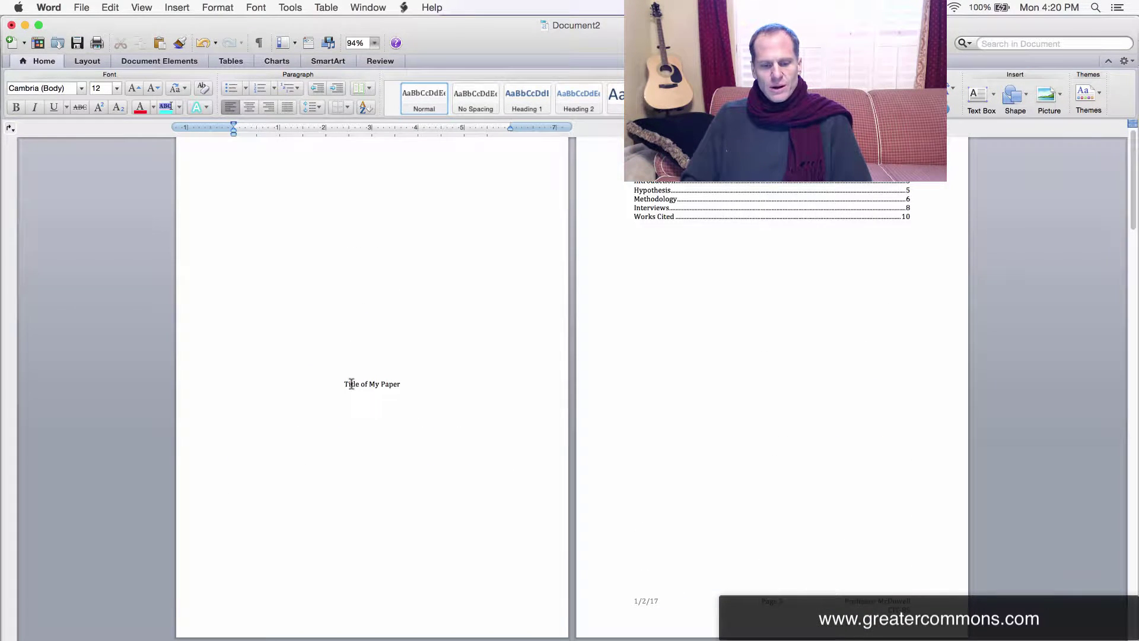
pyautogui.tripleClick(352, 385)
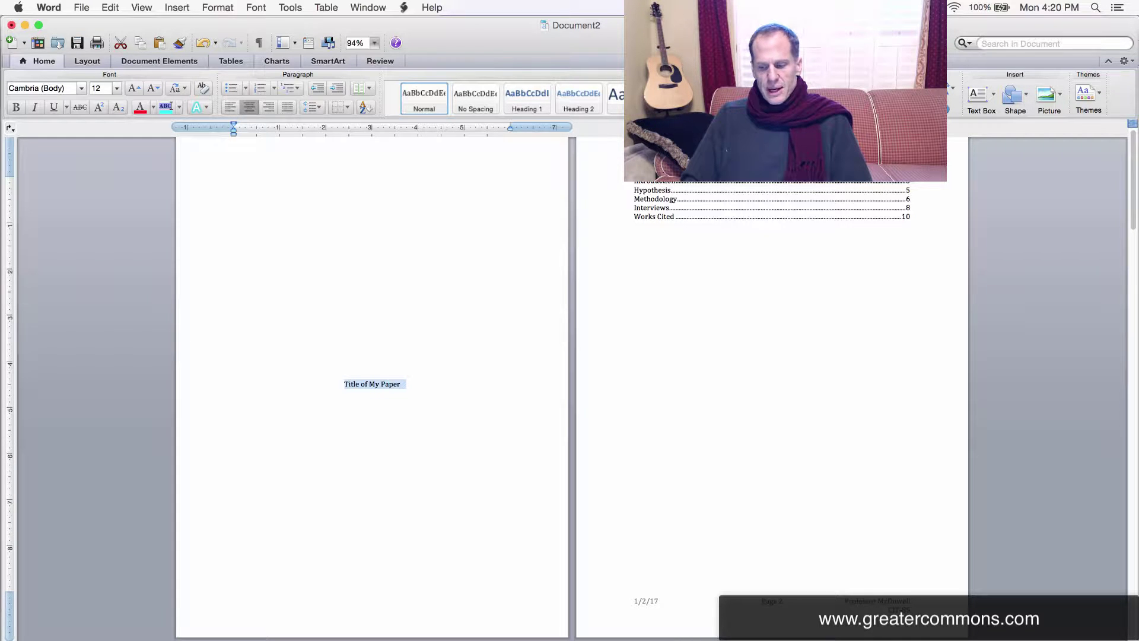
pyautogui.scroll(5, 373, 383)
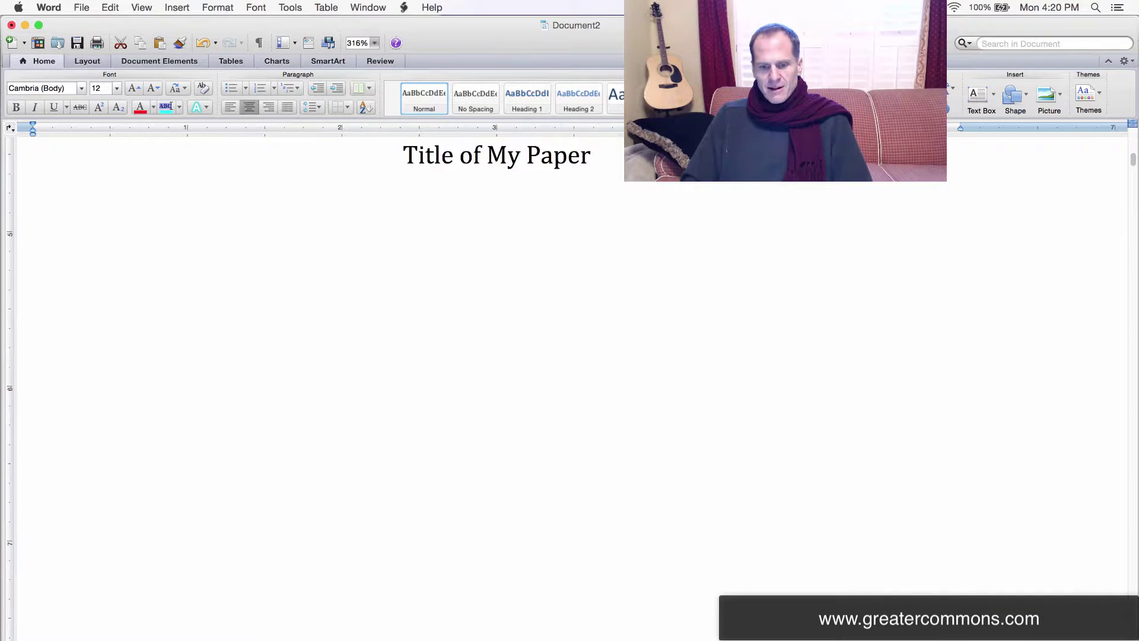
pyautogui.scroll(2, 896, 546)
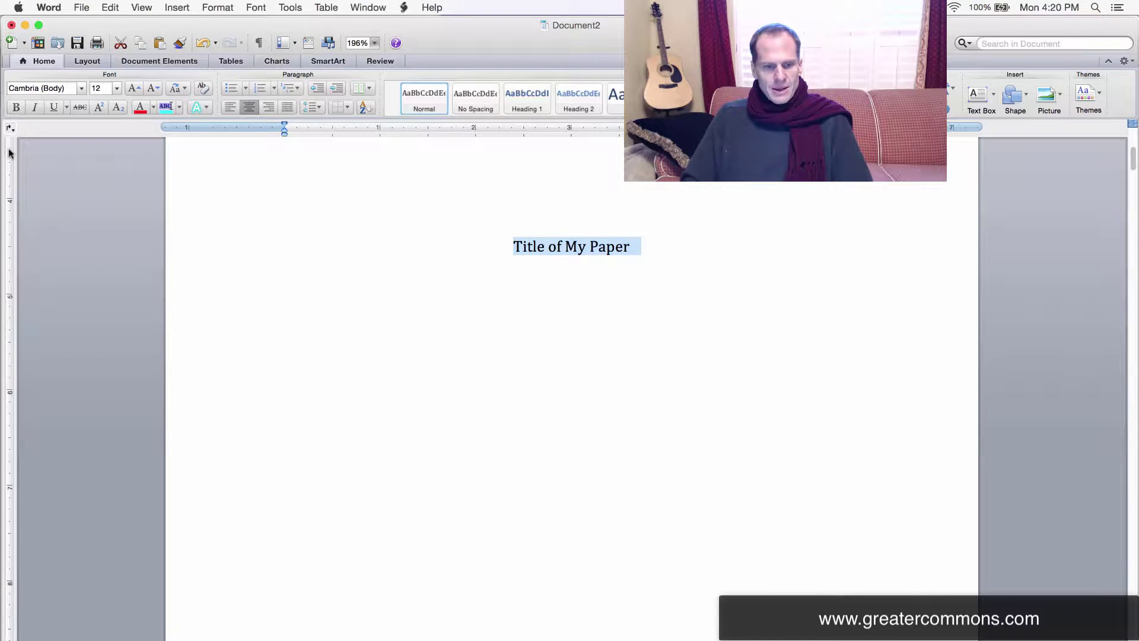
# Step the title's font size down to 8 pt, then back up to 36 pt.
pyautogui.click(151, 89)
pyautogui.click(152, 89)
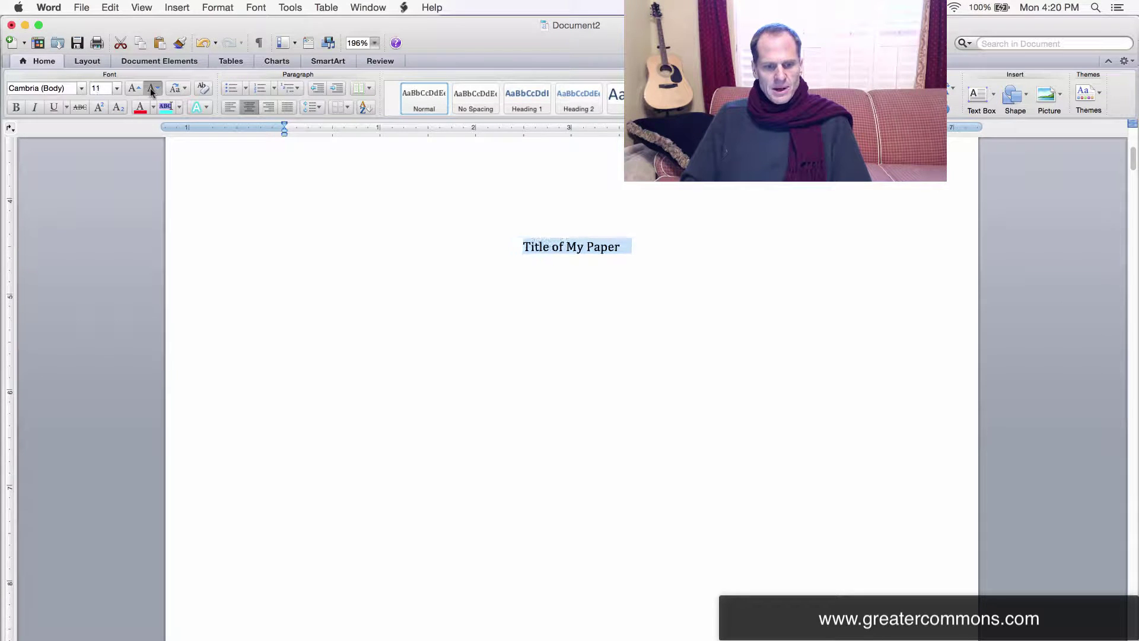
pyautogui.click(152, 89)
pyautogui.click(154, 89)
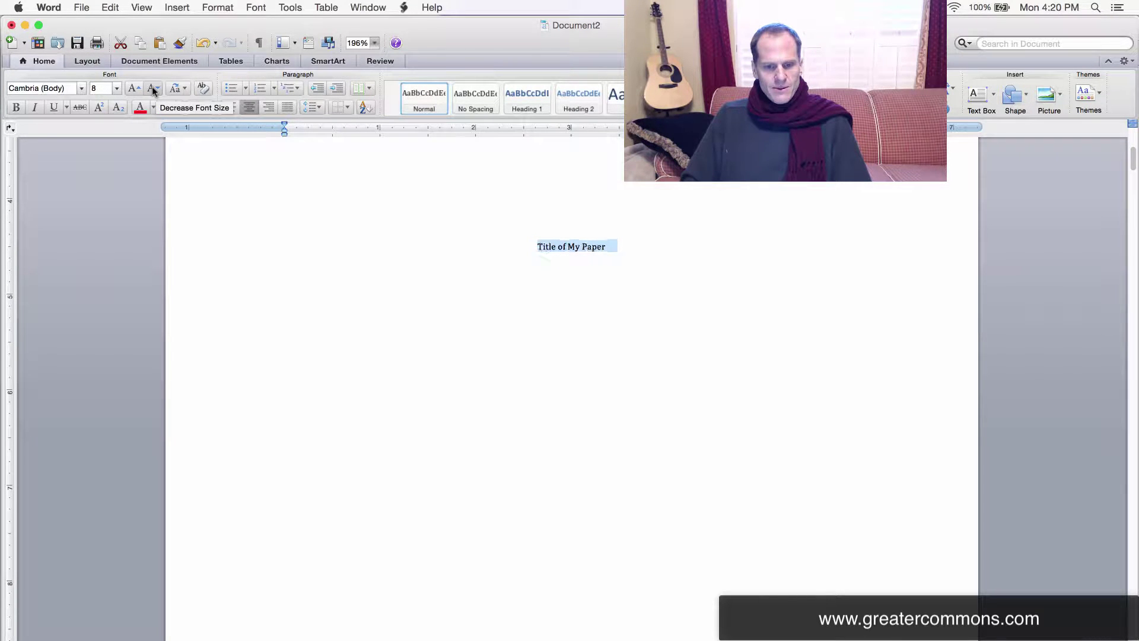
pyautogui.click(132, 89)
pyautogui.click(132, 89)
pyautogui.click(131, 89)
pyautogui.click(132, 89)
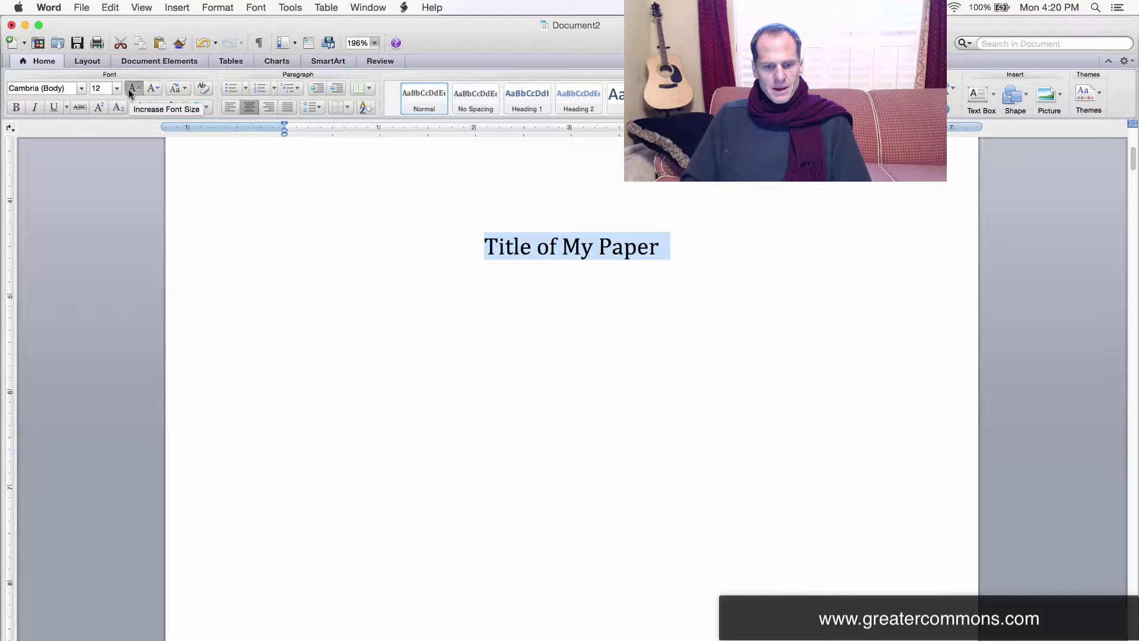
pyautogui.click(132, 89)
pyautogui.click(132, 89)
pyautogui.click(132, 89)
pyautogui.click(132, 89)
pyautogui.click(132, 89)
pyautogui.click(132, 89)
pyautogui.click(131, 89)
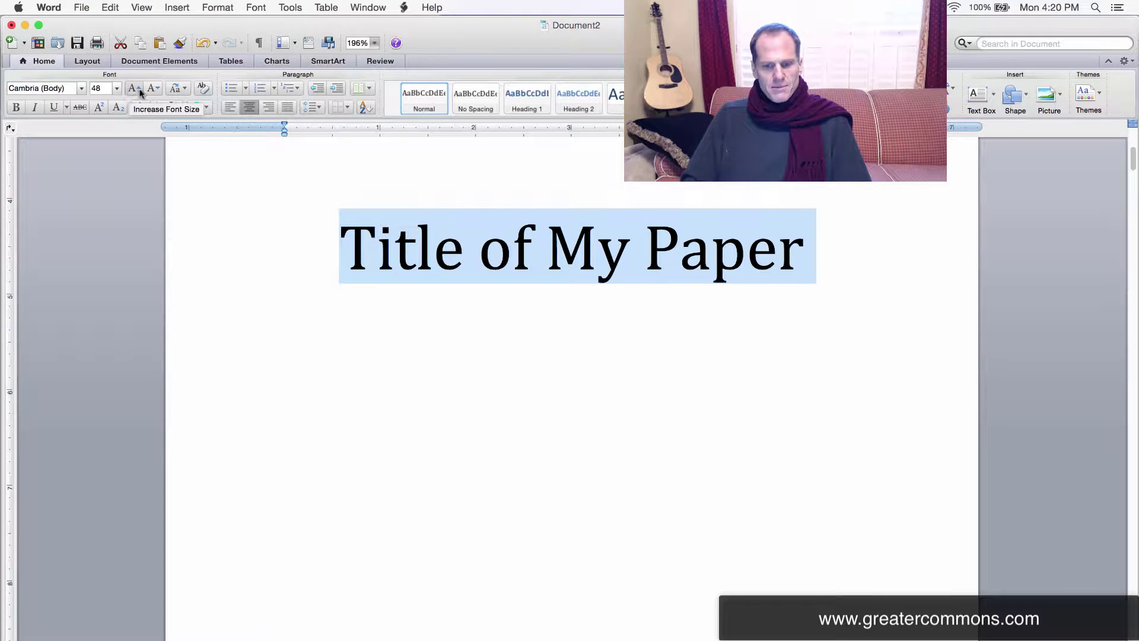
pyautogui.click(152, 88)
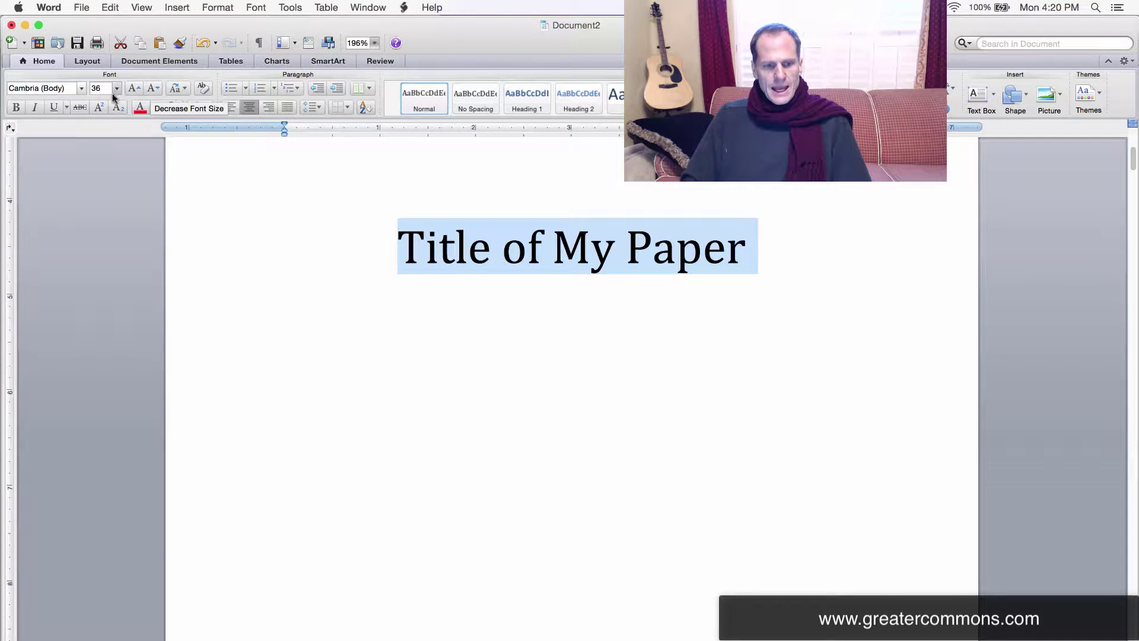
# Set the title's font to Avenir Black.
pyautogui.click(82, 89)
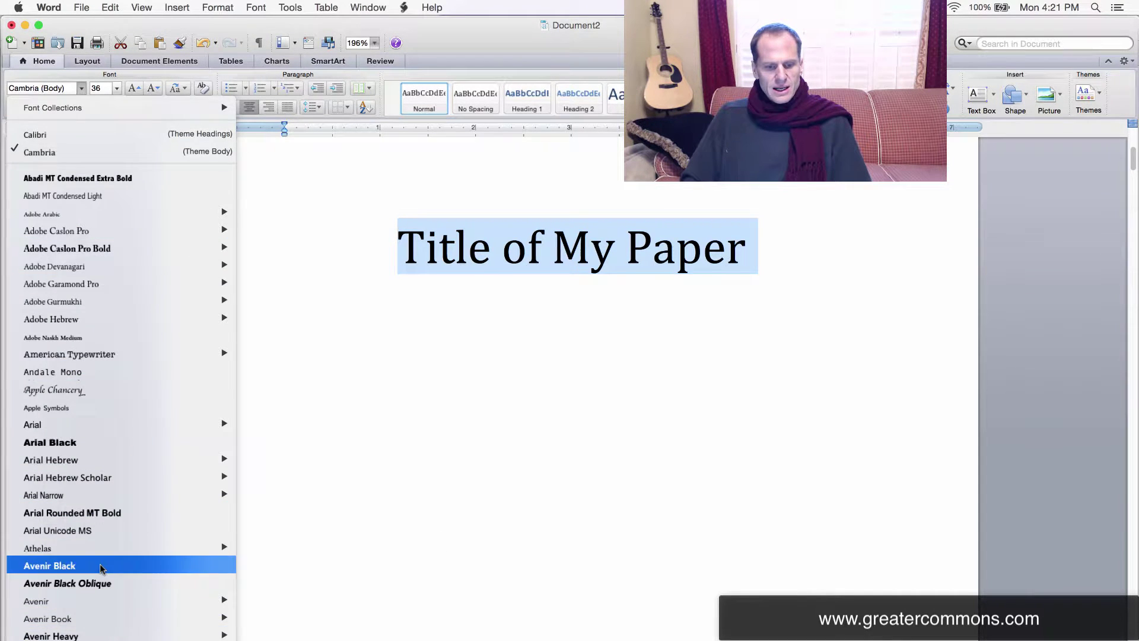
pyautogui.click(51, 565)
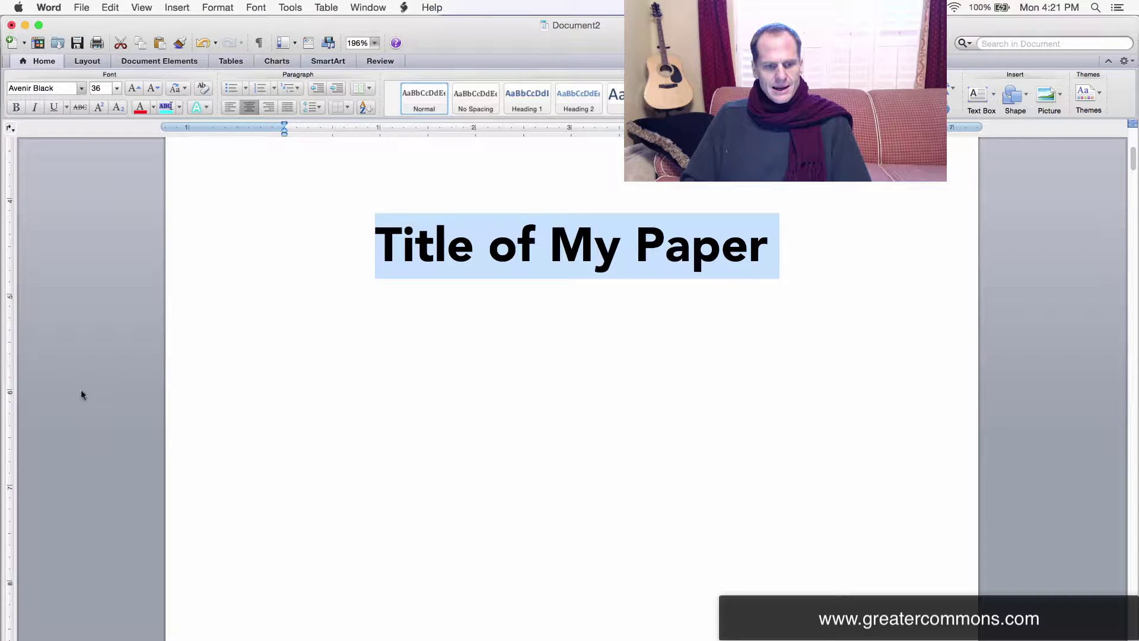
pyautogui.click(81, 89)
pyautogui.click(75, 178)
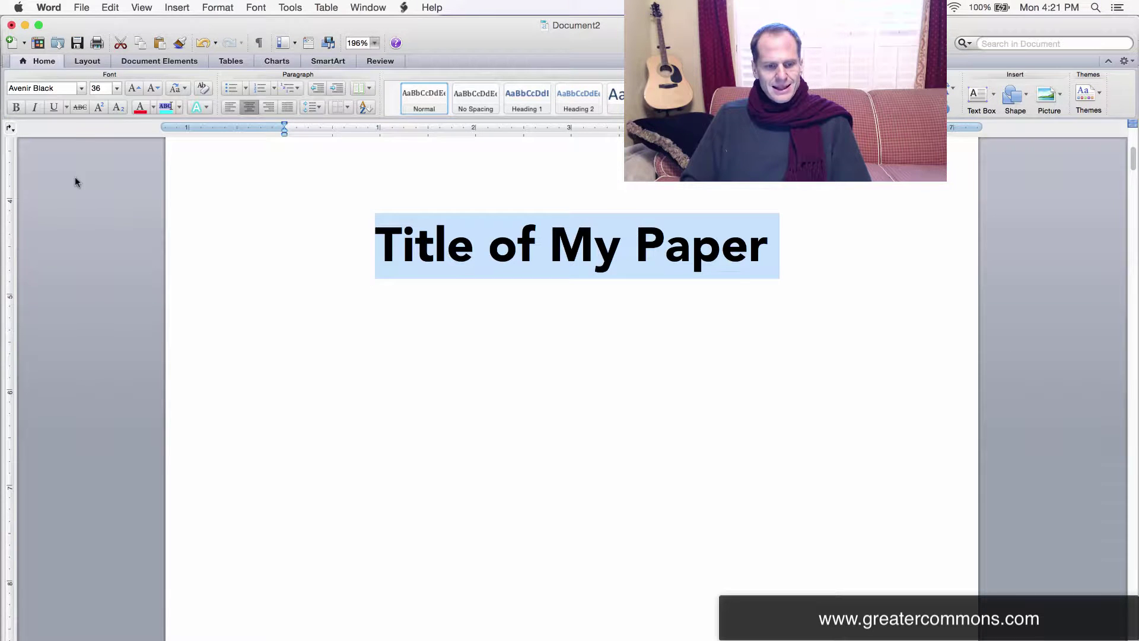
# Scroll through the font list to browse the other installed fonts.
pyautogui.click(81, 87)
pyautogui.scroll(-15, 88, 382)
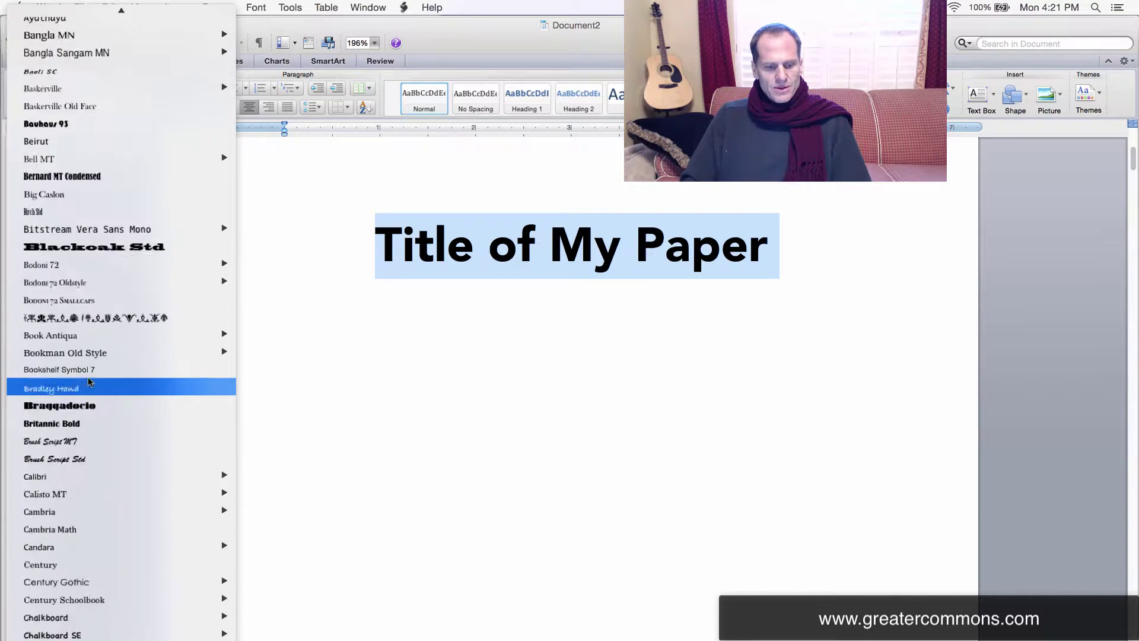
pyautogui.scroll(-20, 89, 381)
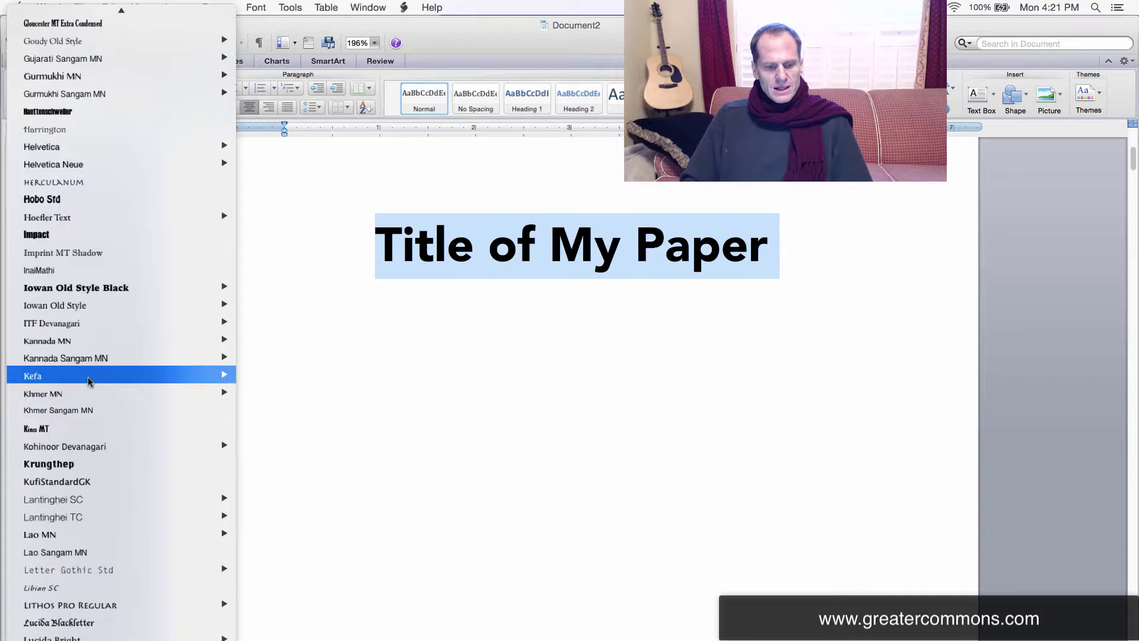
pyautogui.scroll(-20, 89, 381)
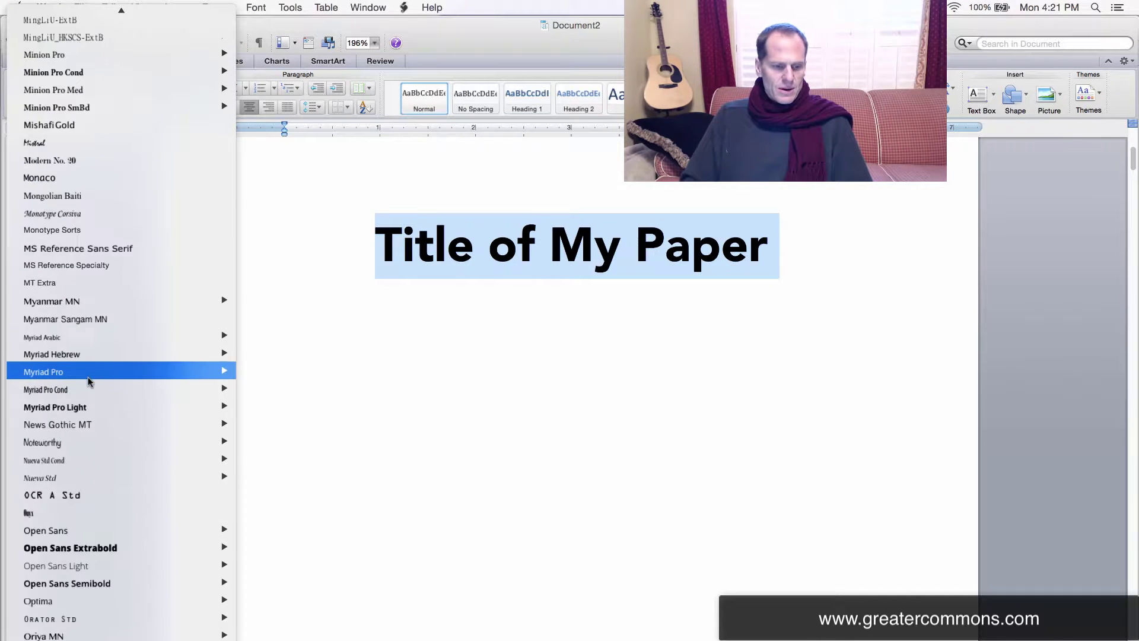
pyautogui.scroll(-20, 89, 381)
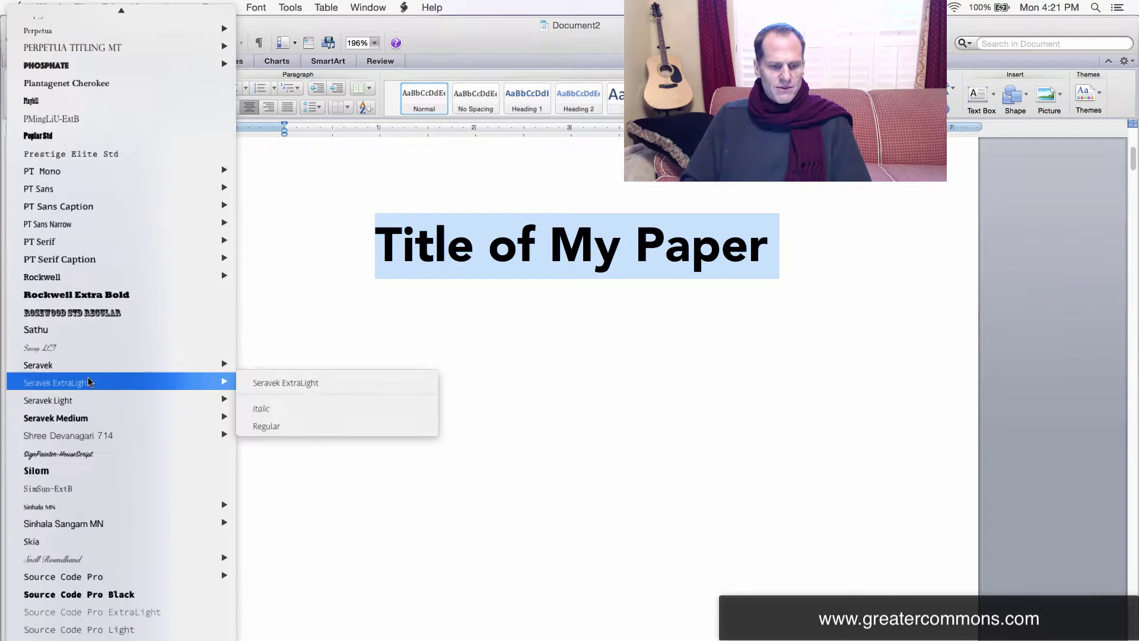
pyautogui.scroll(-5, 89, 381)
pyautogui.moveTo(89, 381)
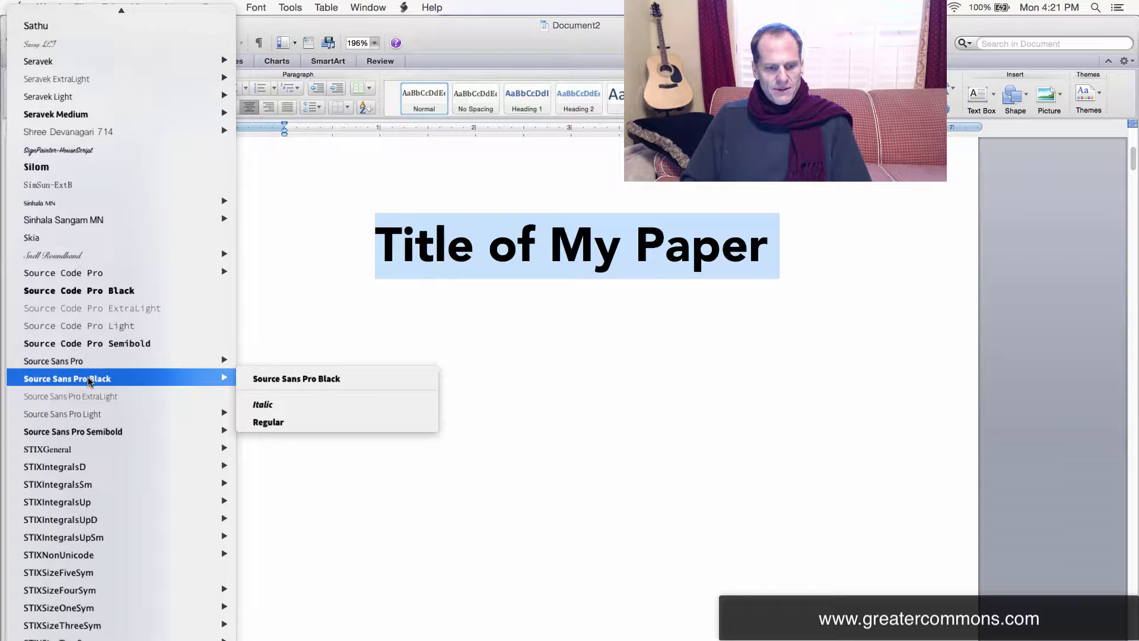
# In Chrome, search 'google font' in a new tab and open the Google Fonts site.
pyautogui.press('super+Tab')
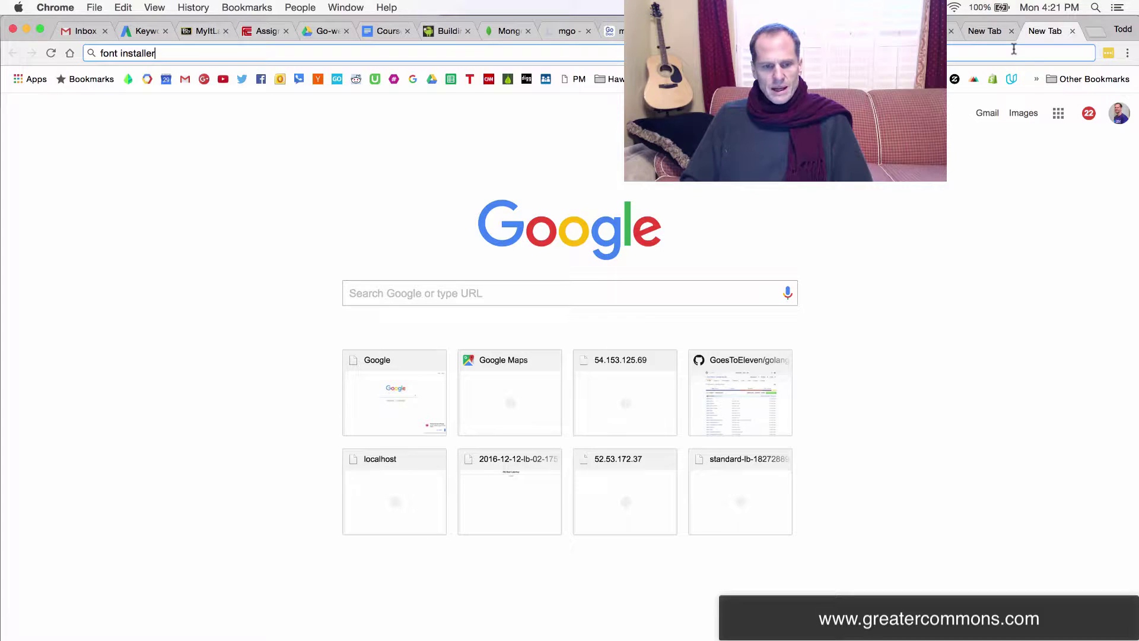
pyautogui.press('super+t')
pyautogui.write('google fonts')
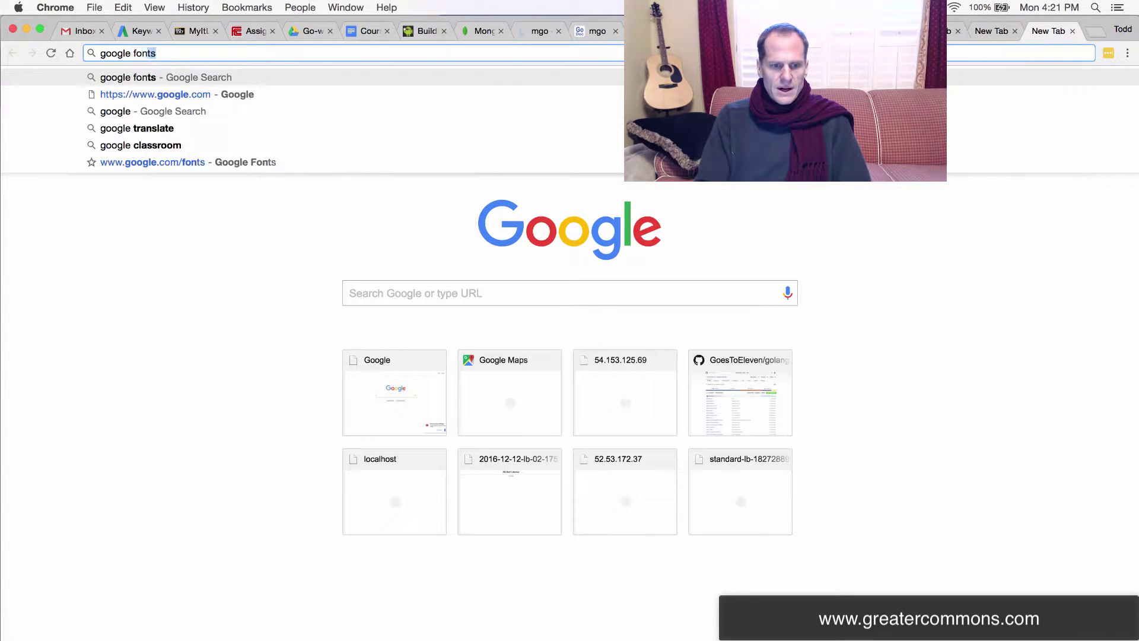
pyautogui.press('Return')
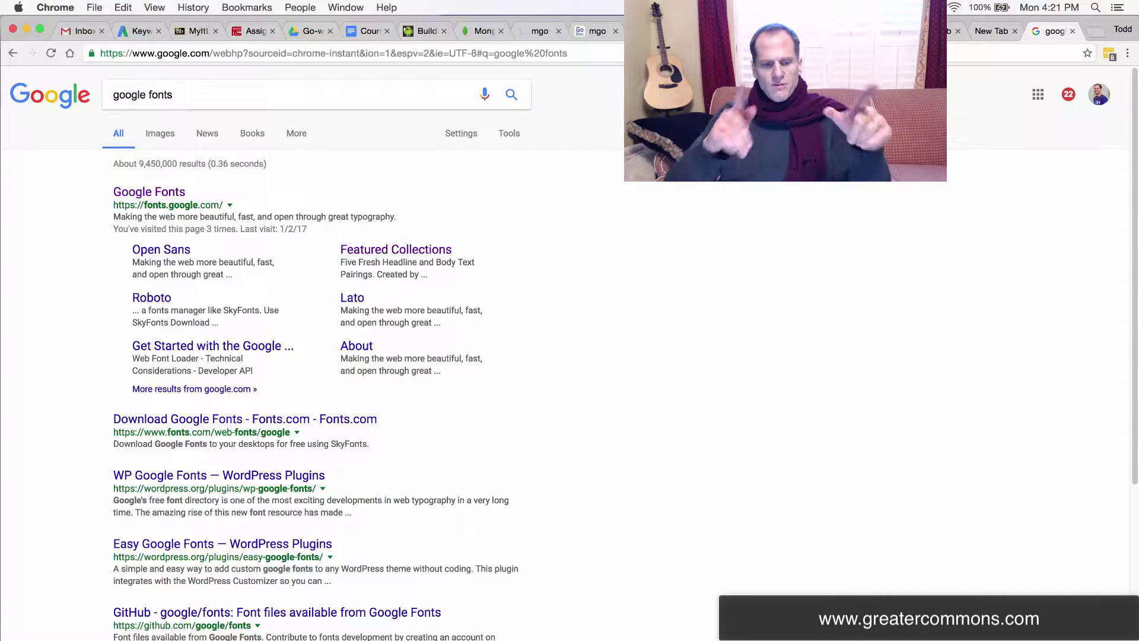
pyautogui.click(153, 193)
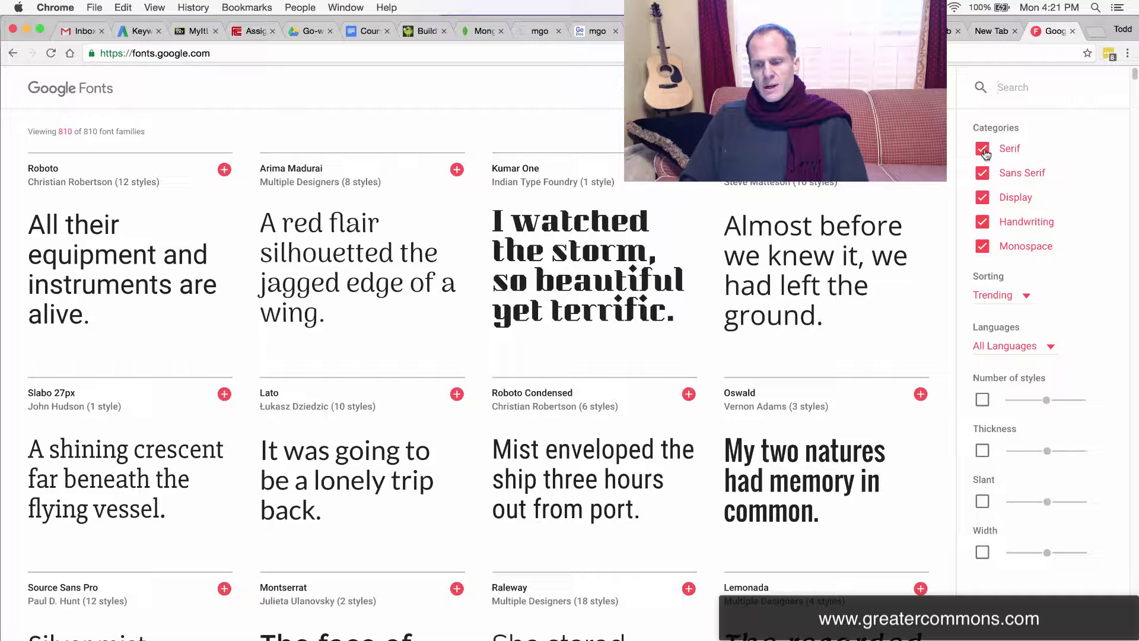
# Uncheck Sans Serif, Display, Handwriting and Monospace, leaving only Serif fonts.
pyautogui.click(983, 174)
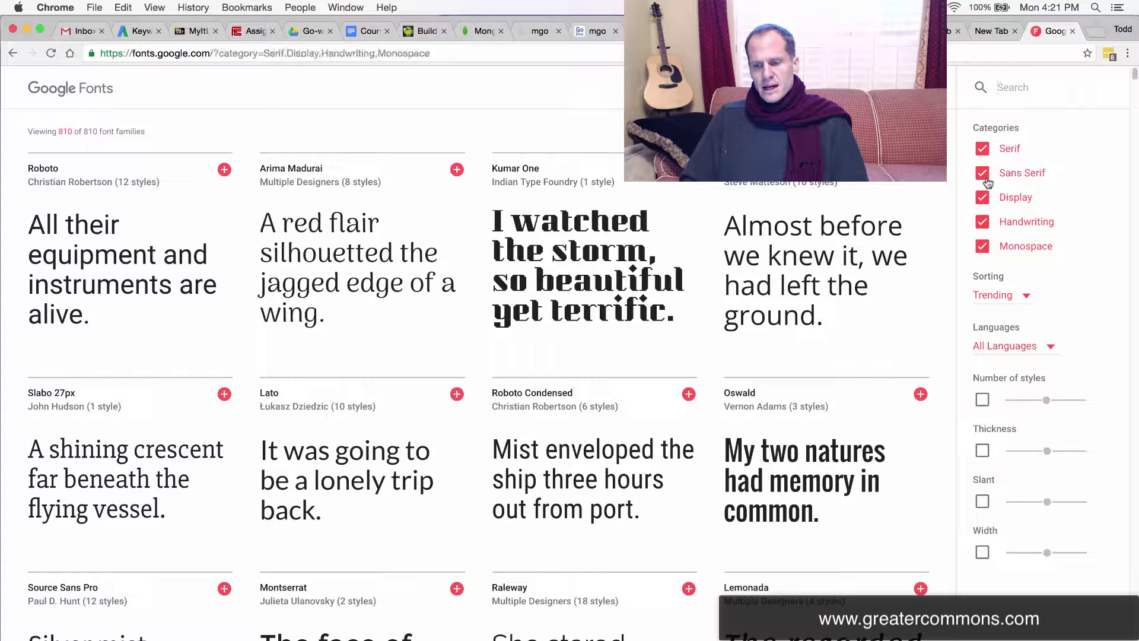
pyautogui.click(983, 198)
pyautogui.click(983, 222)
pyautogui.click(982, 246)
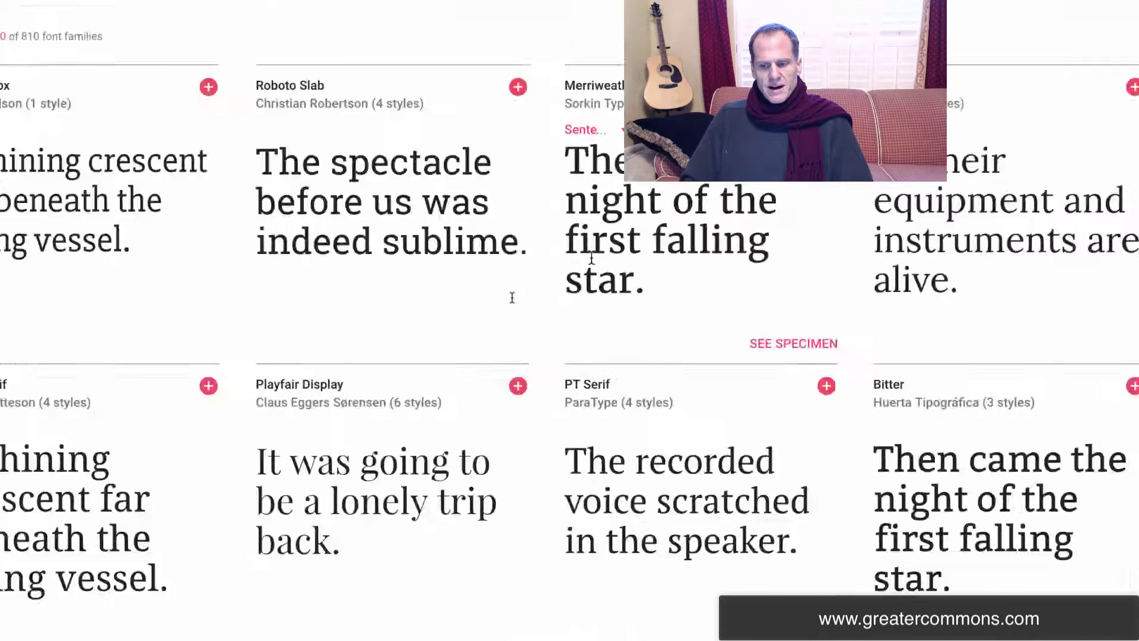
# Switch the category filter from Serif to Sans Serif only.
pyautogui.click(982, 173)
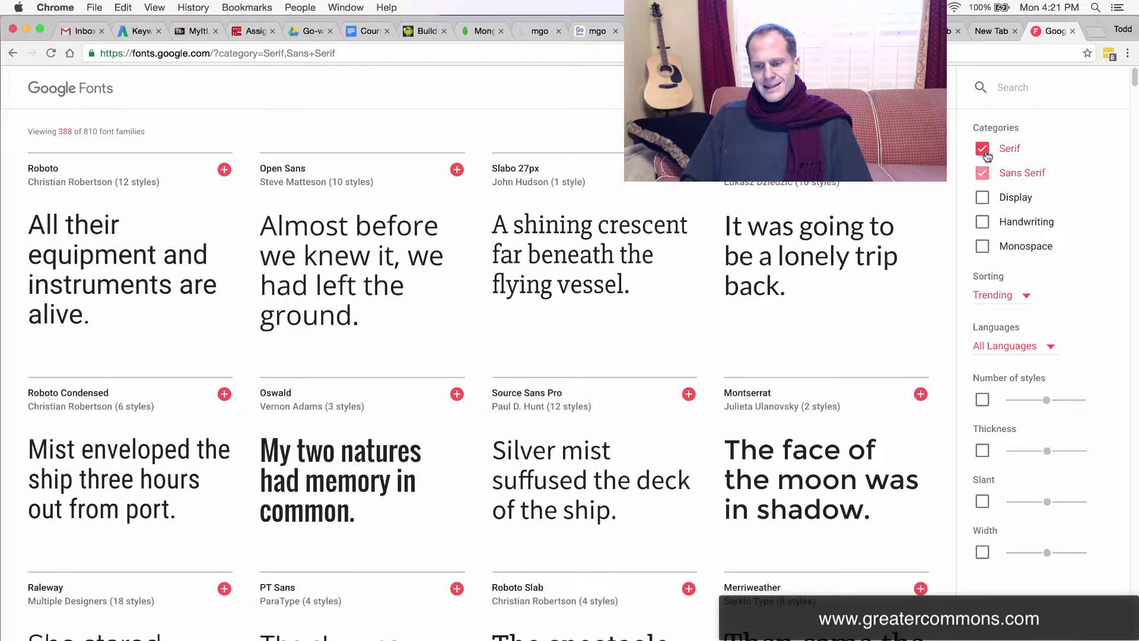
pyautogui.click(982, 148)
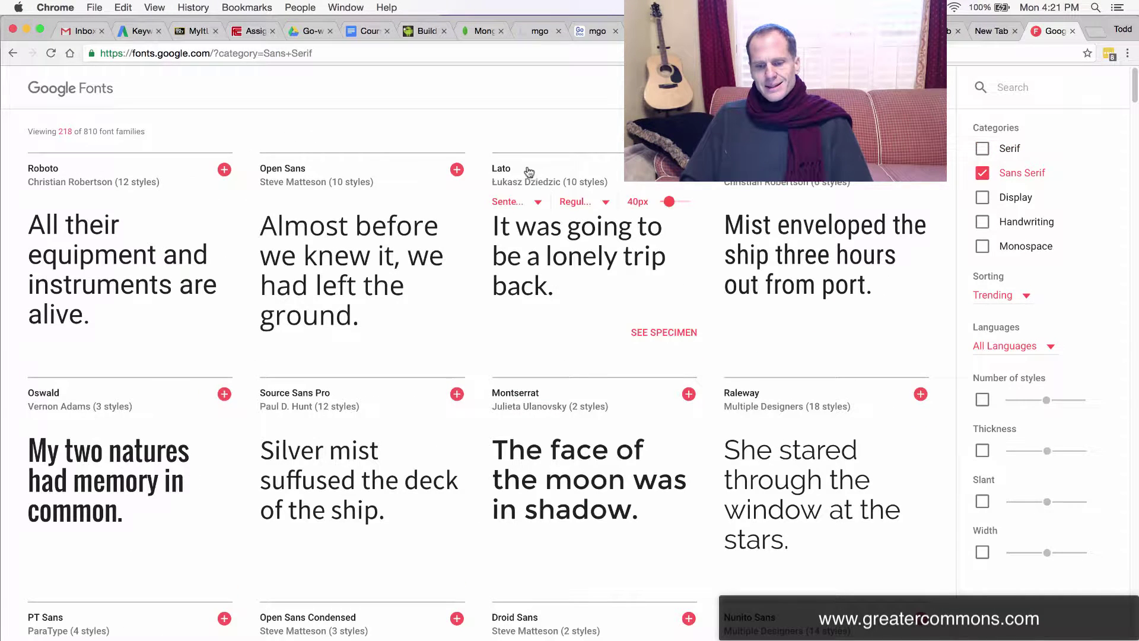
pyautogui.moveTo(458, 209)
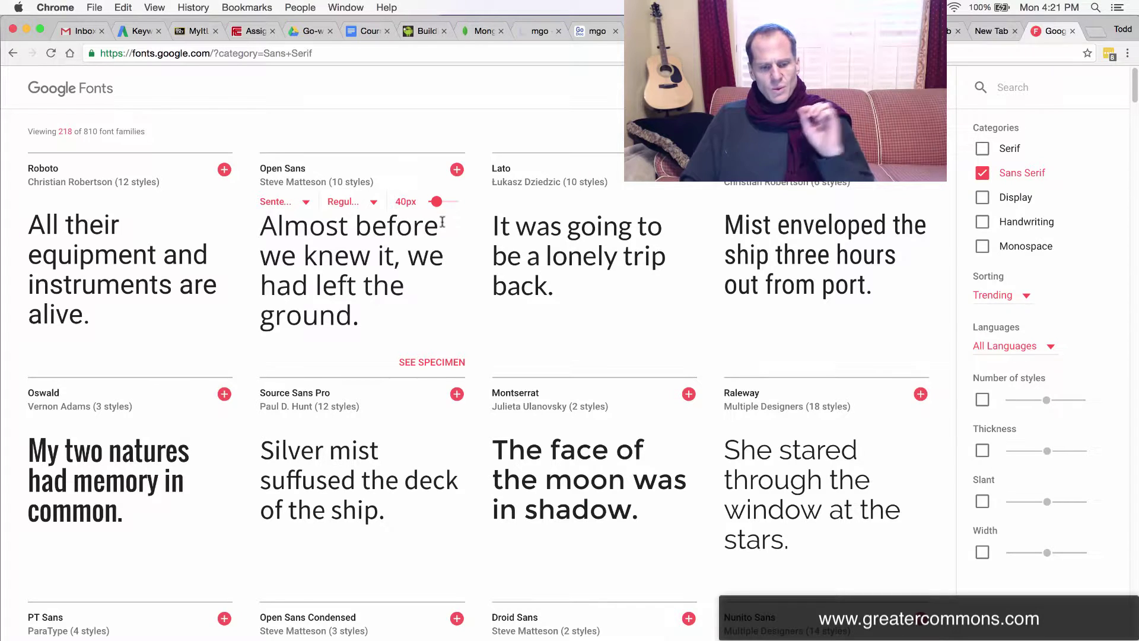
pyautogui.moveTo(578, 243)
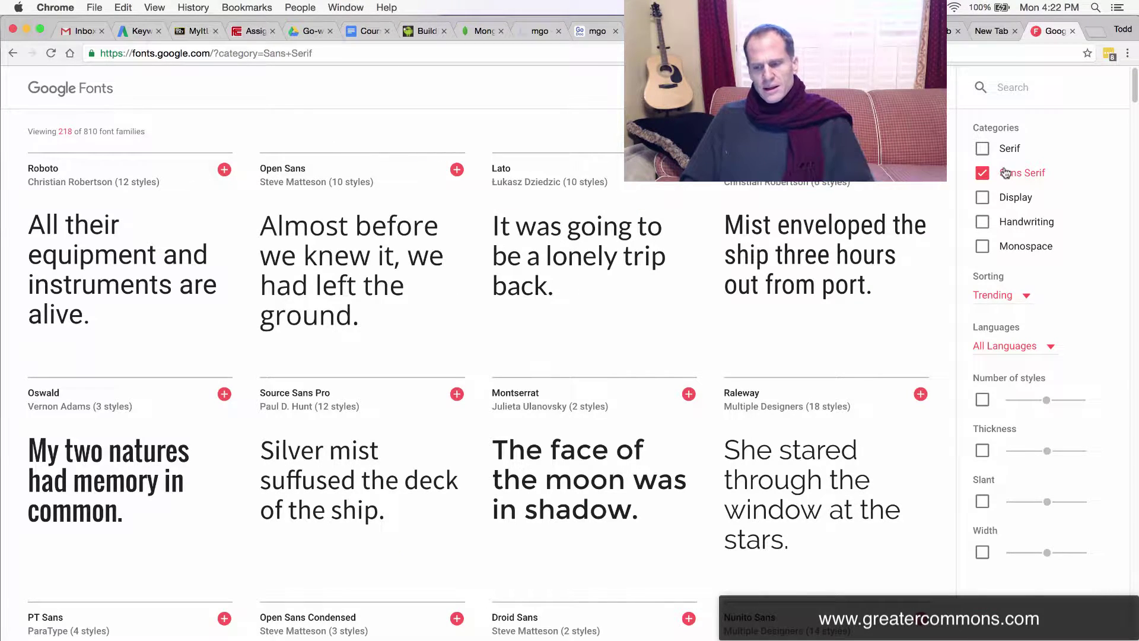
# Preview Display fonts, then filter the catalog to Handwriting only.
pyautogui.click(983, 200)
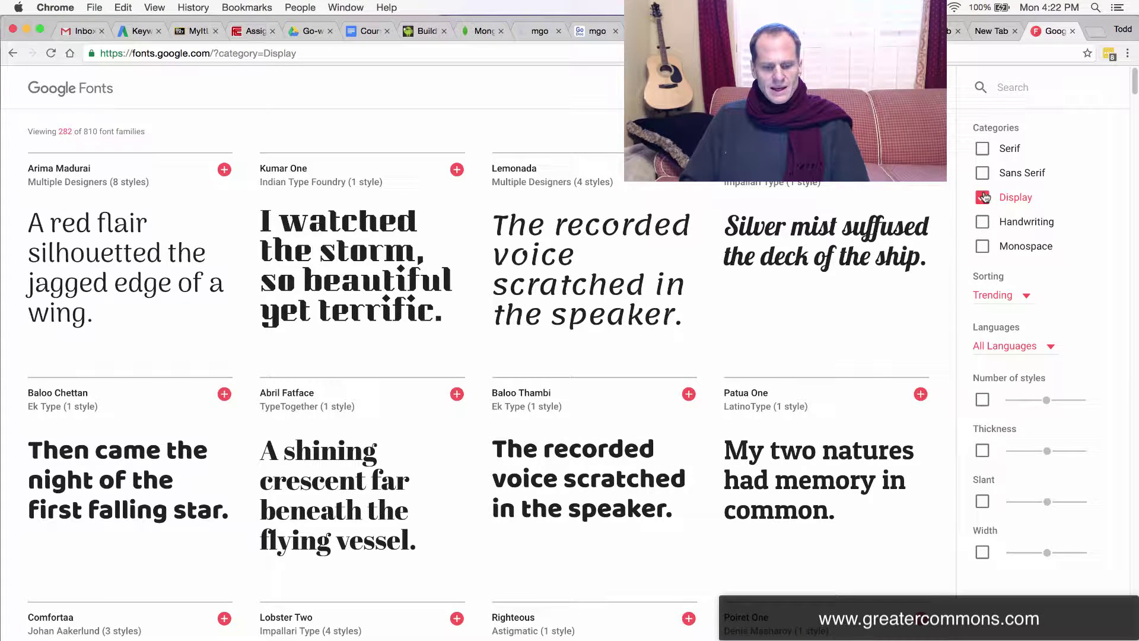
pyautogui.scroll(-9, 267, 362)
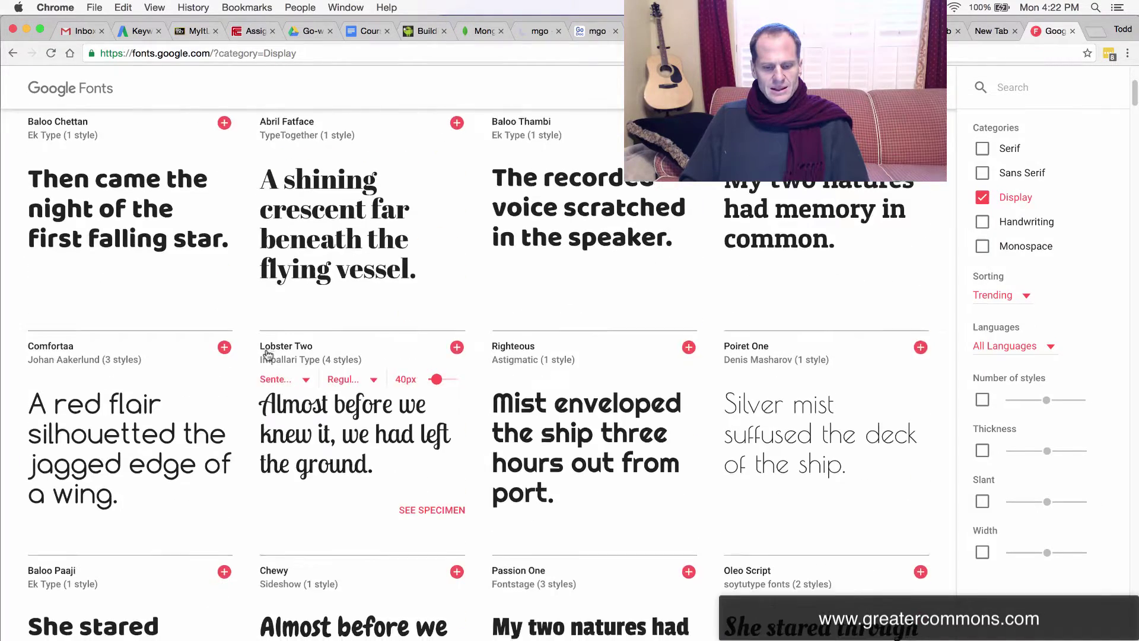
pyautogui.scroll(9, 279, 350)
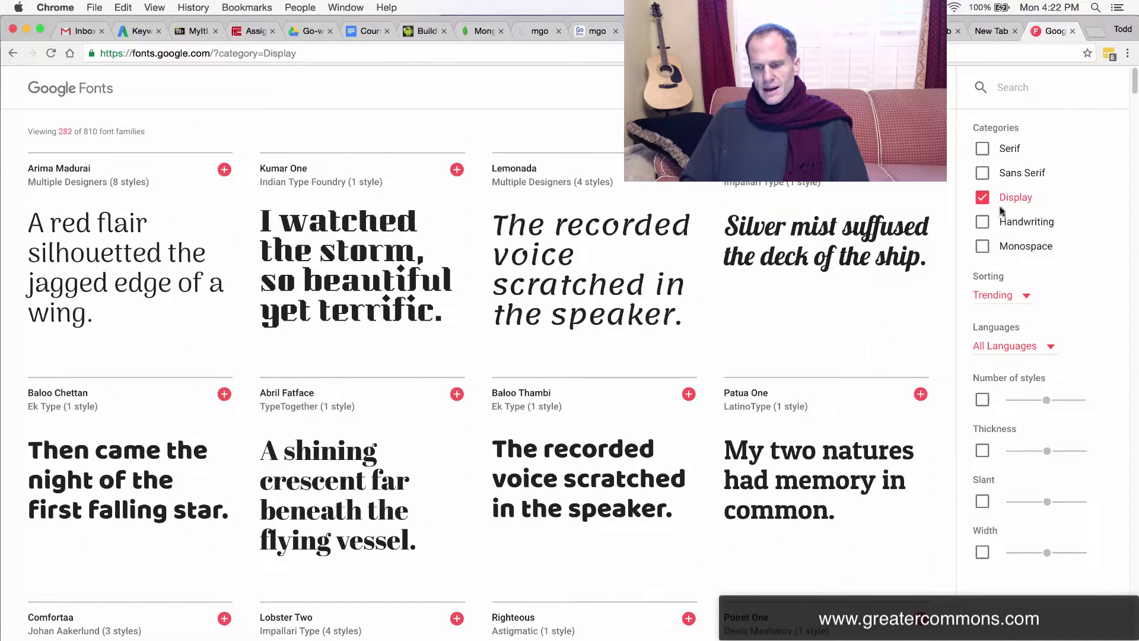
pyautogui.click(983, 203)
pyautogui.click(983, 223)
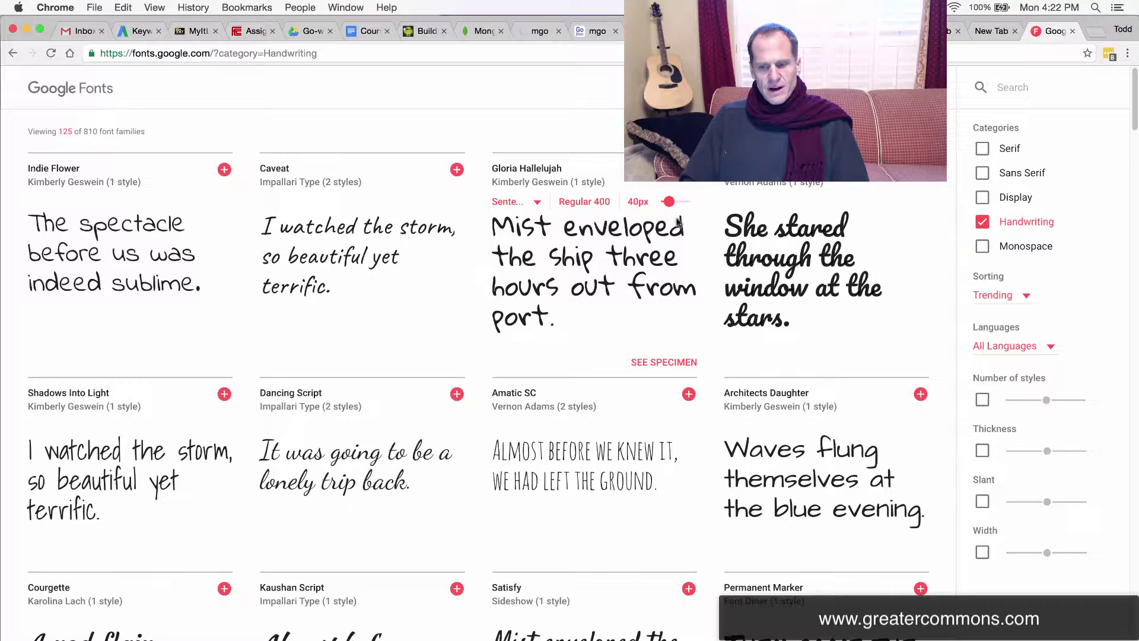
# Sort the fonts by Popular, briefly adding then removing Serif and Sans Serif.
pyautogui.click(1027, 304)
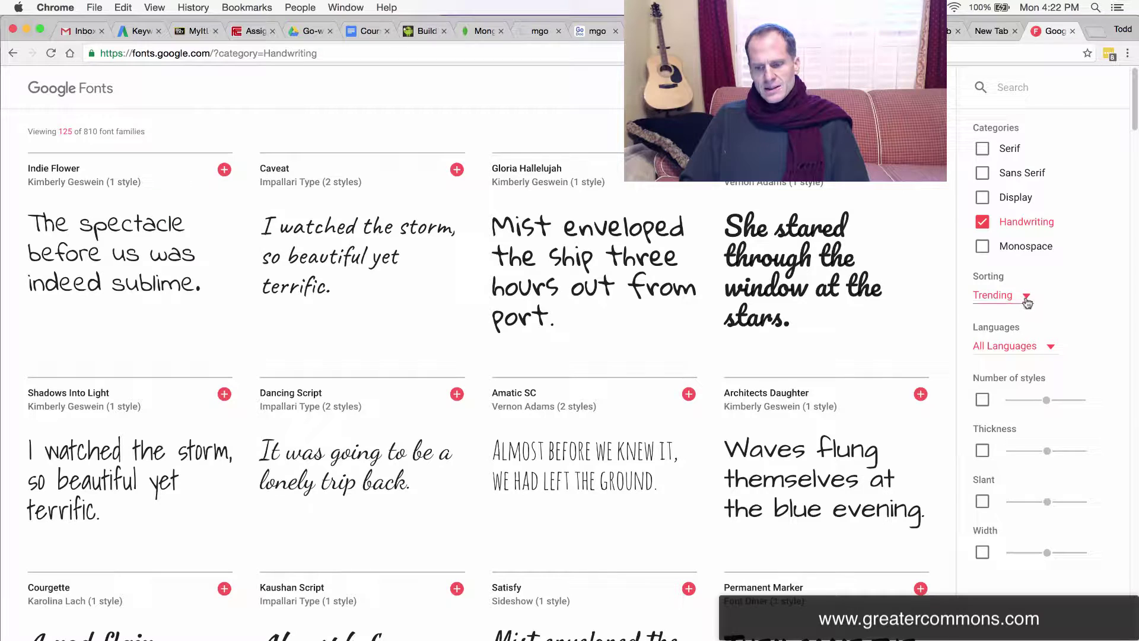
pyautogui.click(1010, 326)
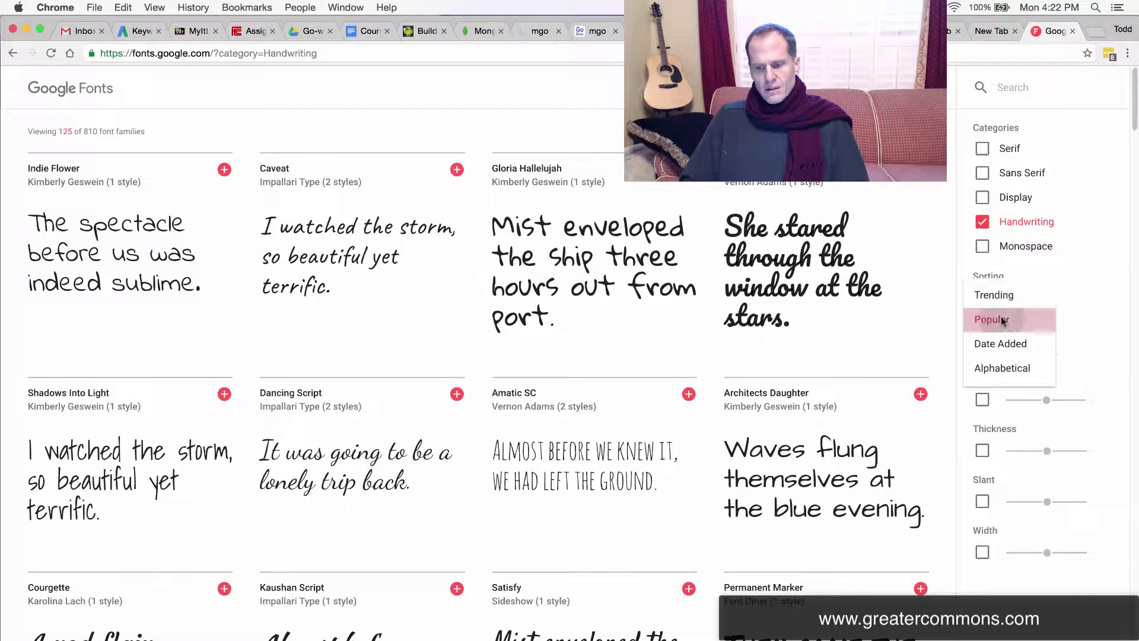
pyautogui.click(983, 150)
pyautogui.click(982, 174)
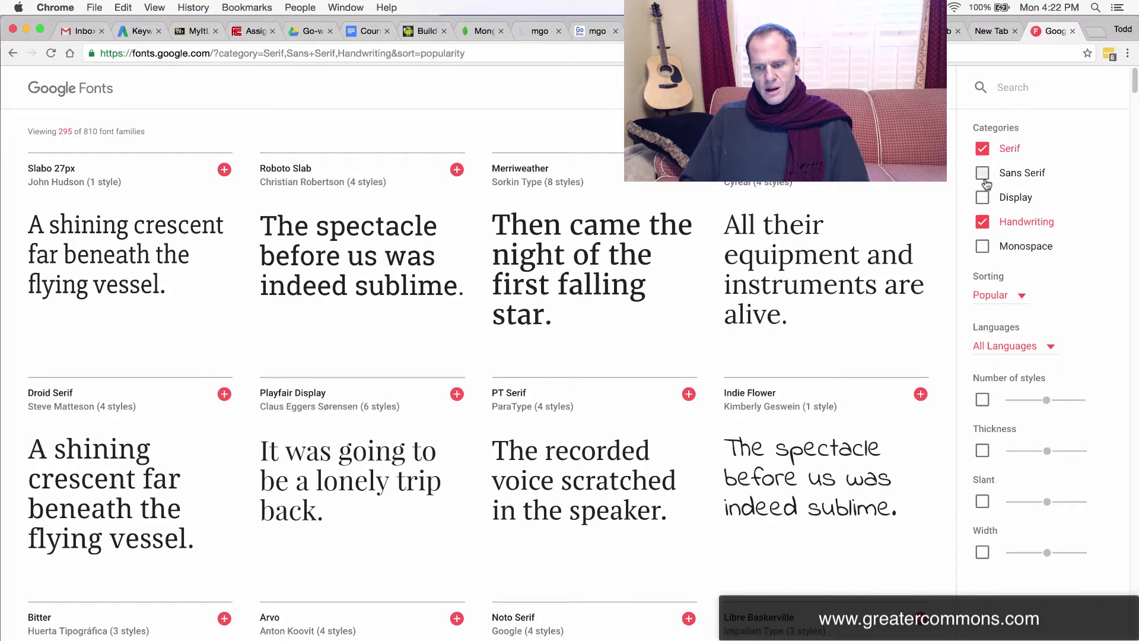
pyautogui.click(984, 151)
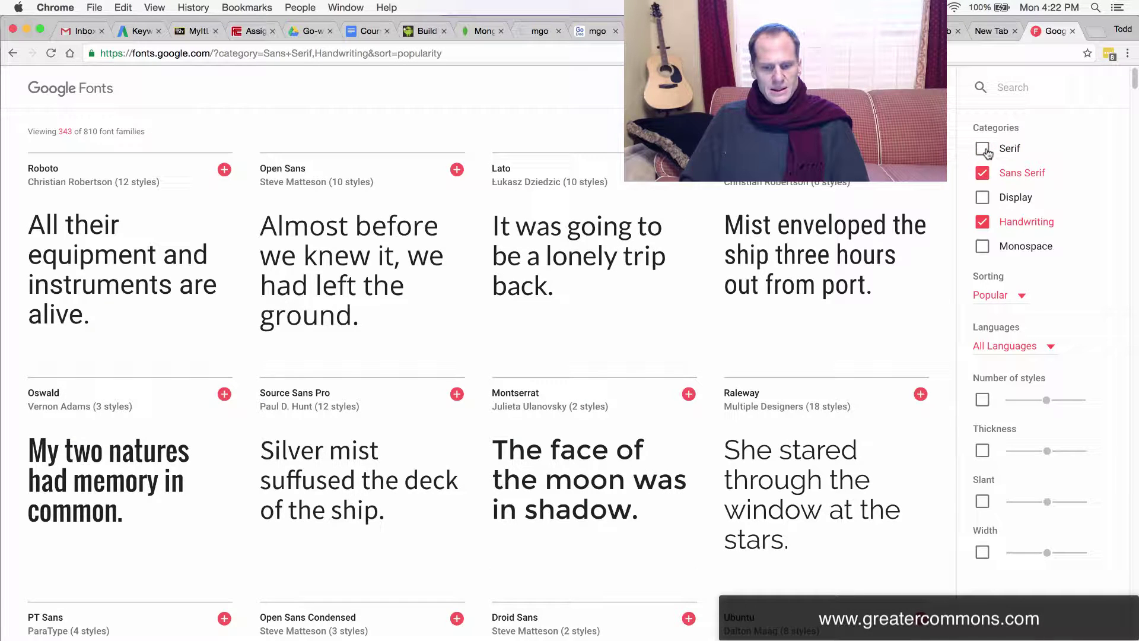
pyautogui.moveTo(104, 204)
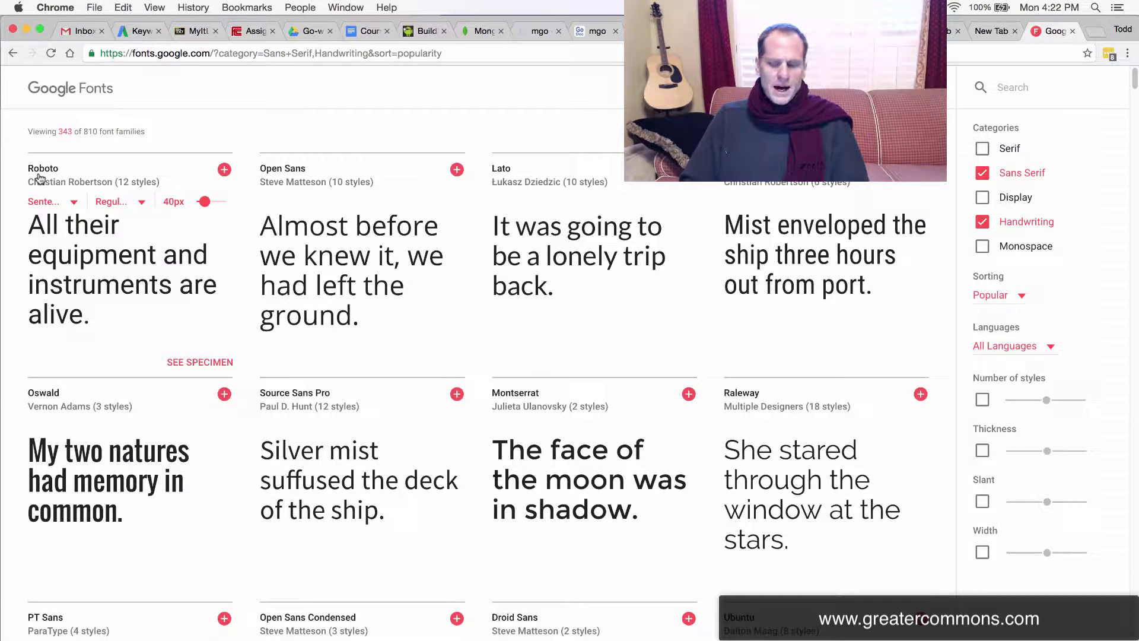
pyautogui.click(983, 173)
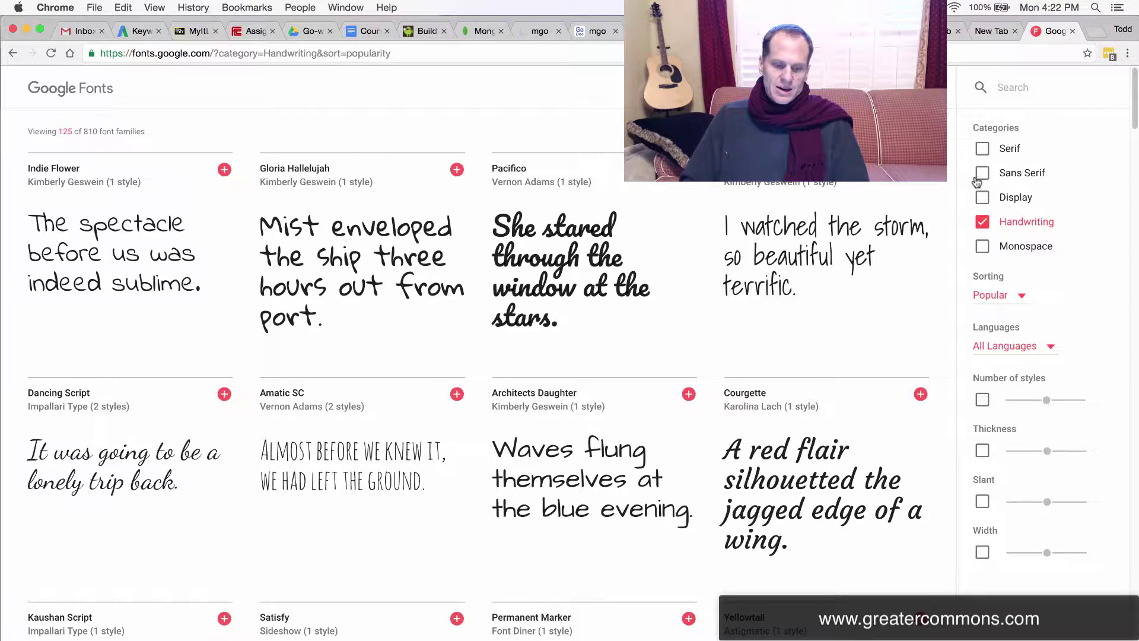
pyautogui.moveTo(513, 442)
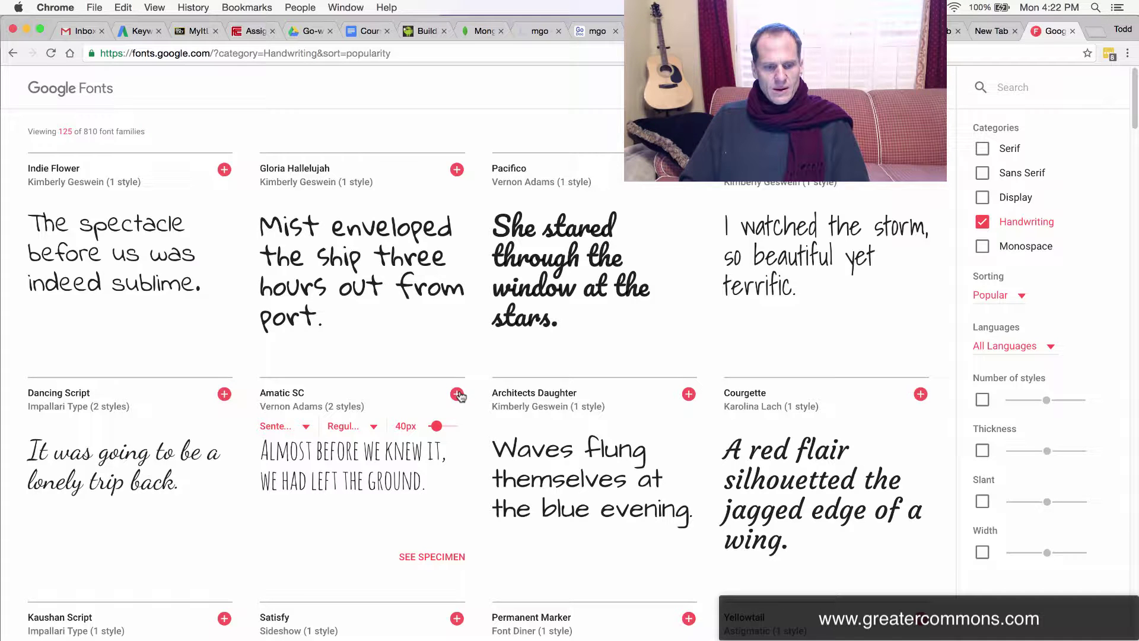
# Add Indie Flower to the selection and download it as Indie_Flower.zip.
pyautogui.click(225, 170)
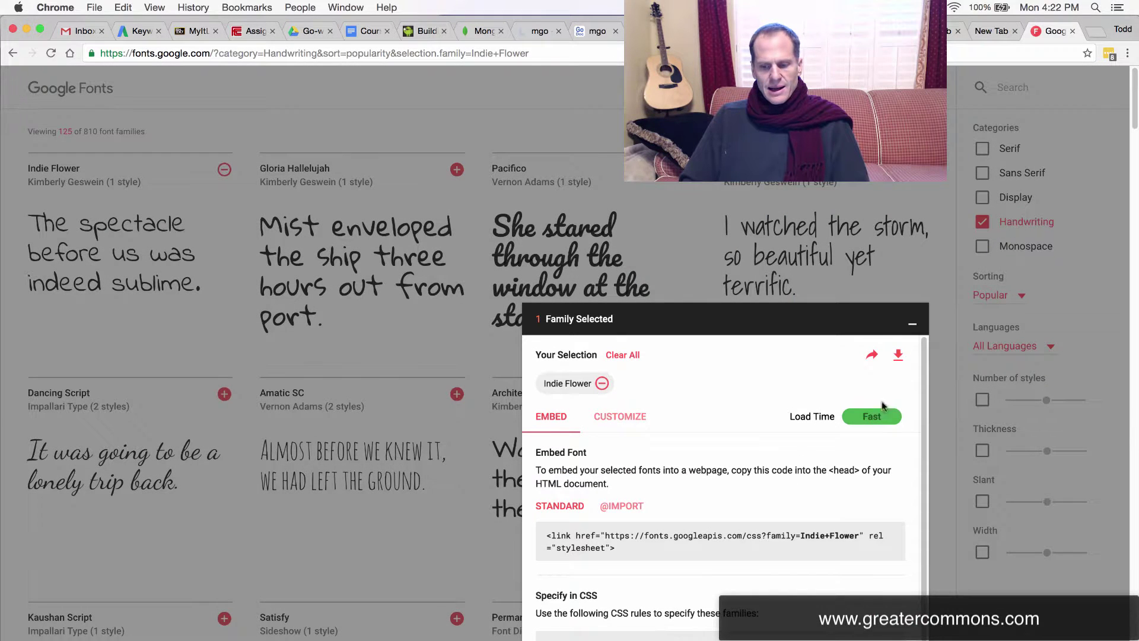
pyautogui.click(898, 355)
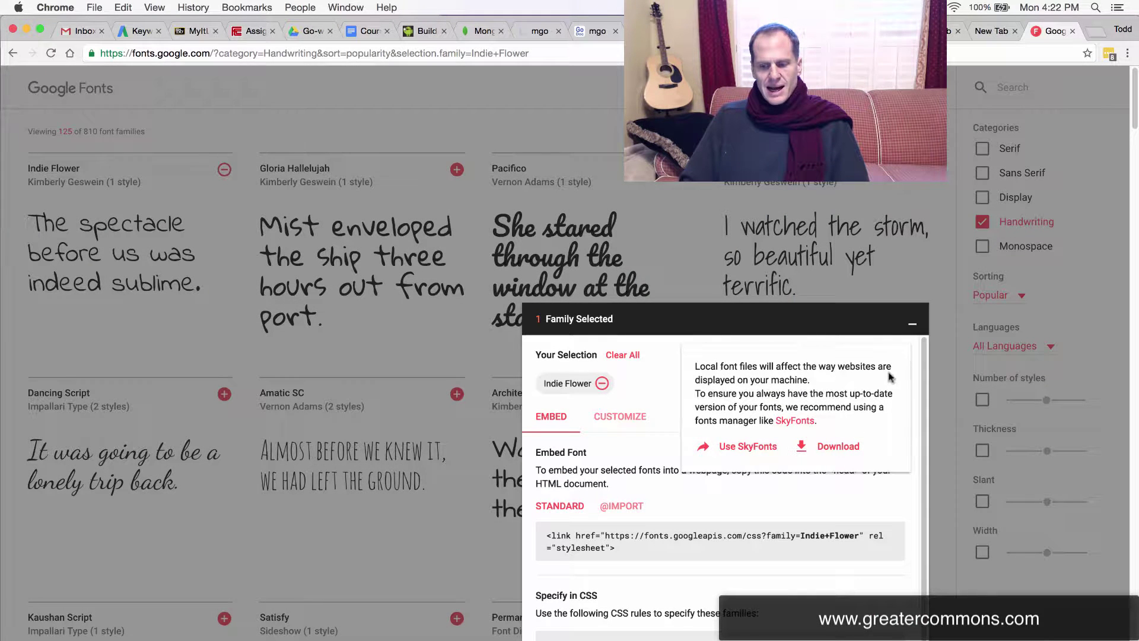
pyautogui.click(836, 445)
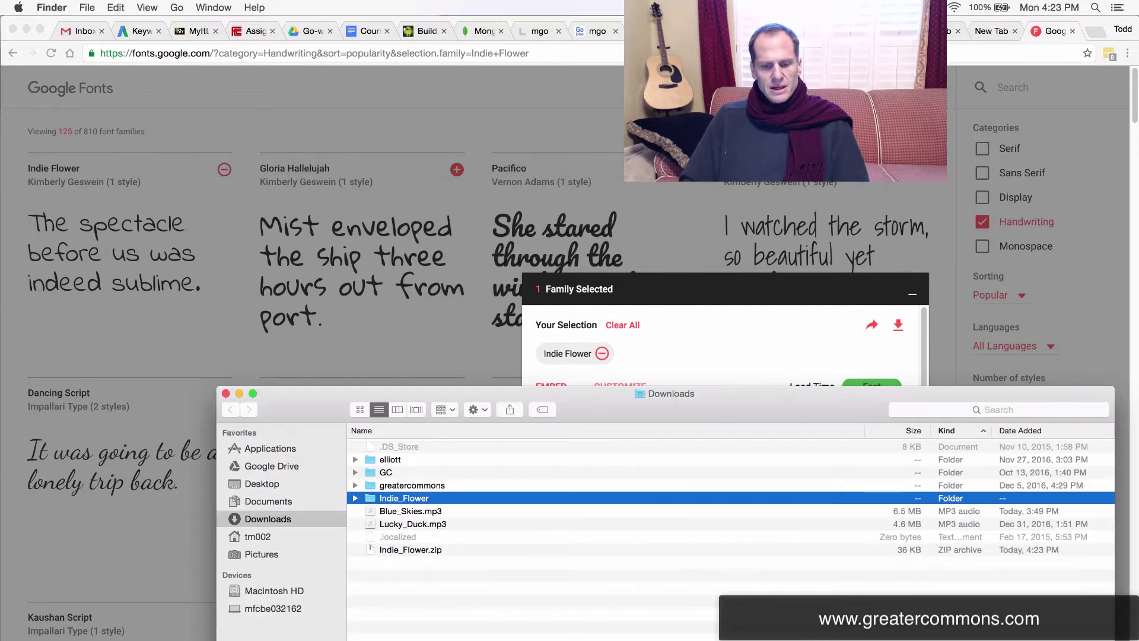
# Expand the downloaded Indie_Flower folder and open IndieFlower.ttf in a Font Book preview.
pyautogui.moveTo(312, 425); pyautogui.dragTo(275, 225)
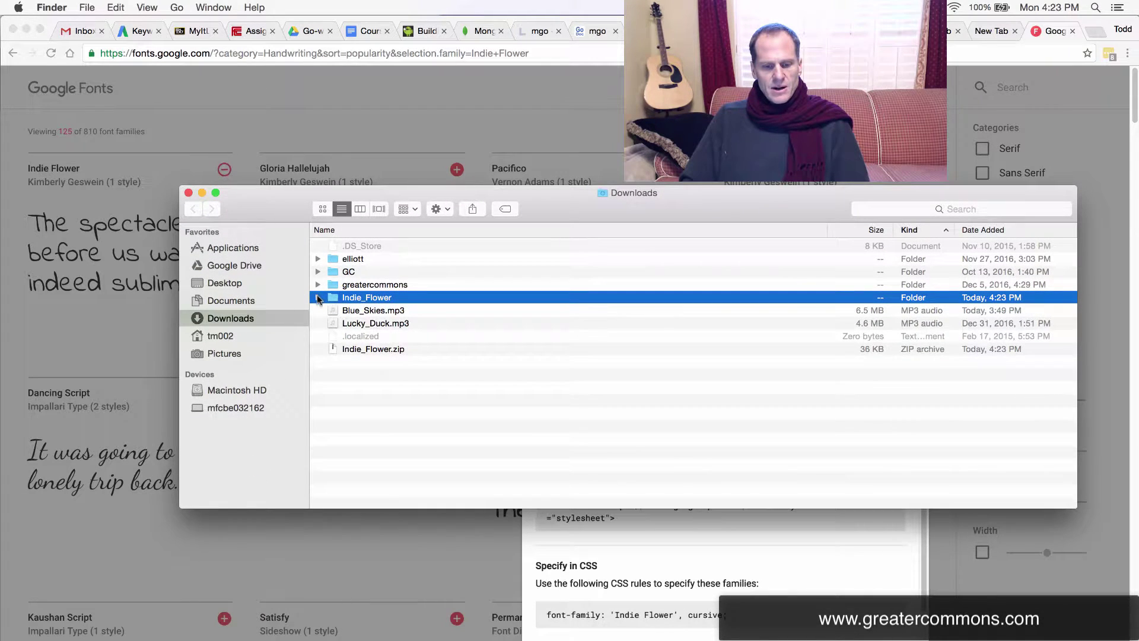
pyautogui.click(318, 298)
pyautogui.click(363, 313)
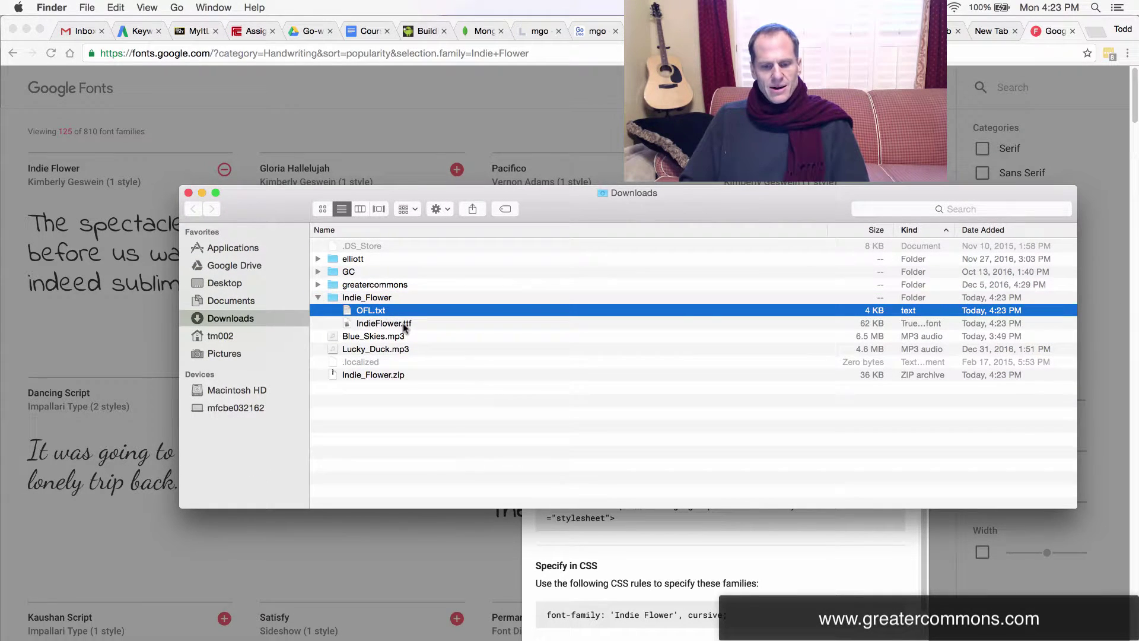
pyautogui.click(403, 322)
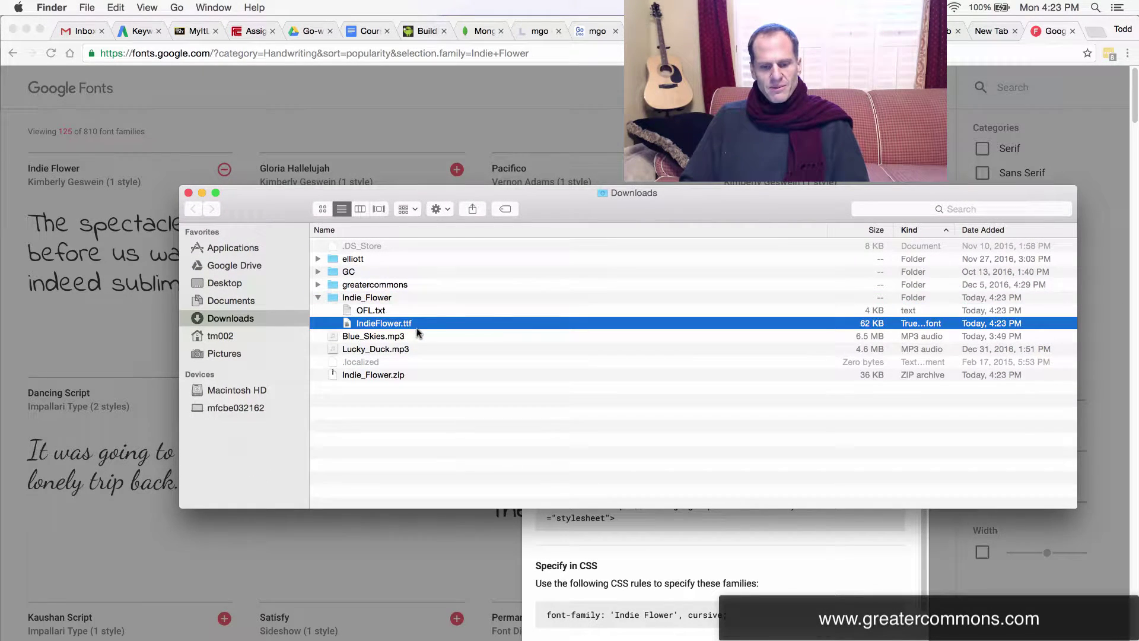
pyautogui.doubleClick(348, 324)
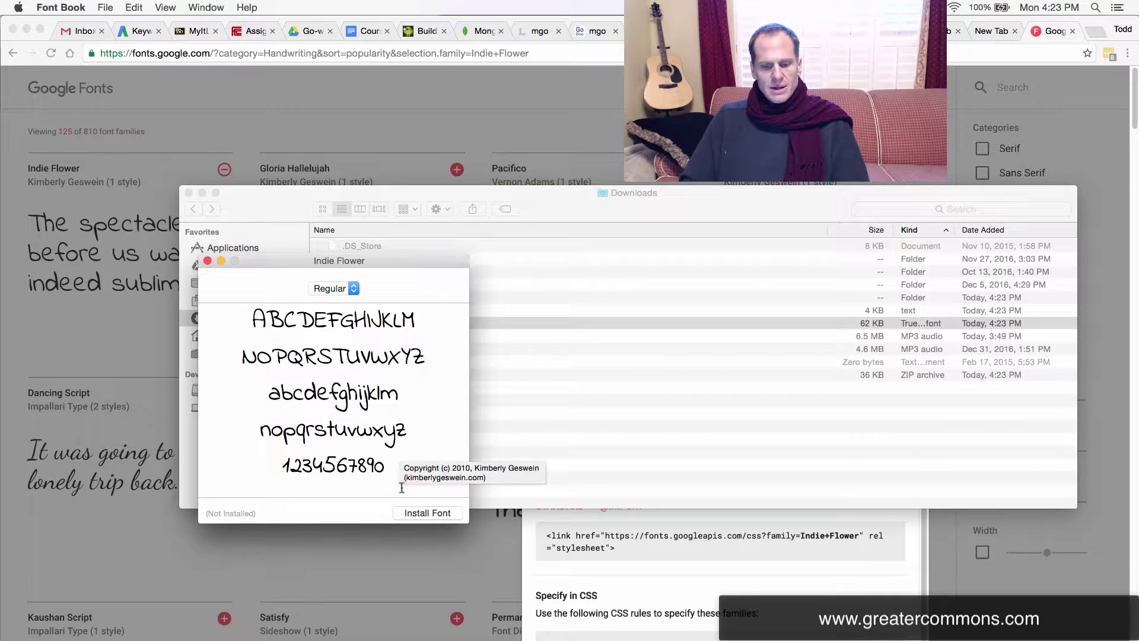
# Install Indie Flower from Font Book, then switch back to the Word document.
pyautogui.click(424, 514)
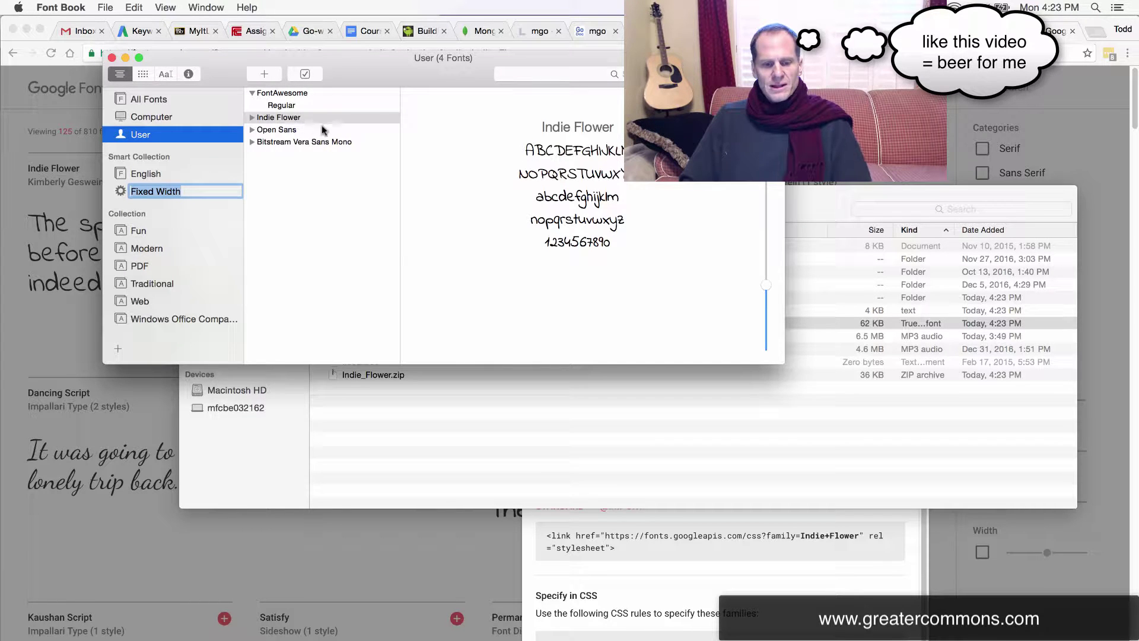
pyautogui.press('super+Tab')
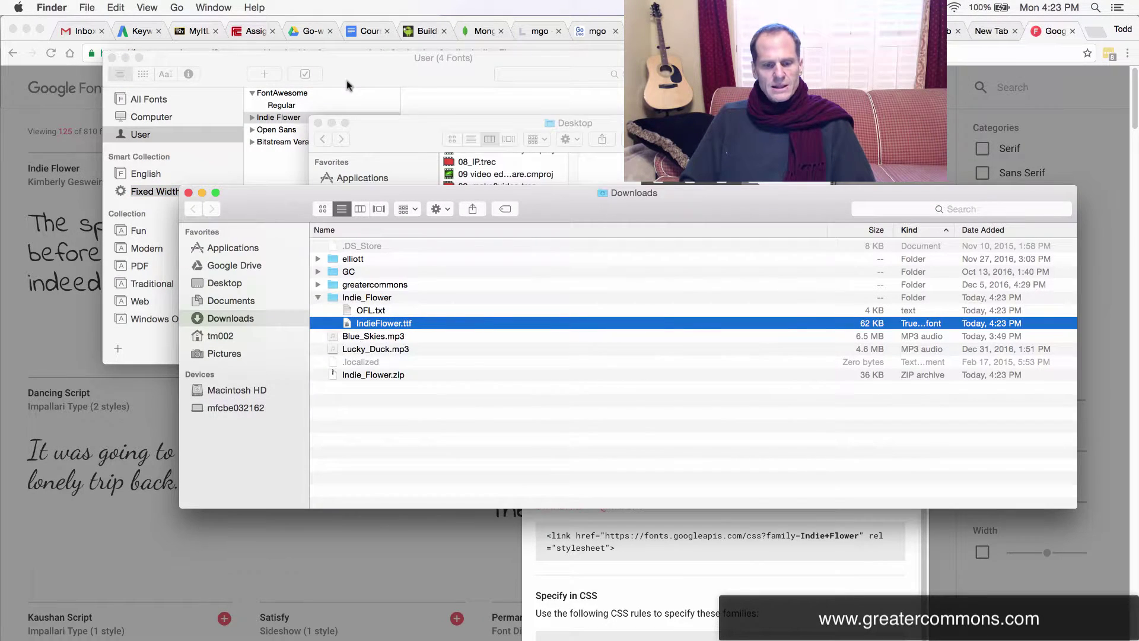
pyautogui.press('super+Tab')
pyautogui.press('super+Tab')
pyautogui.press('super+Tab')
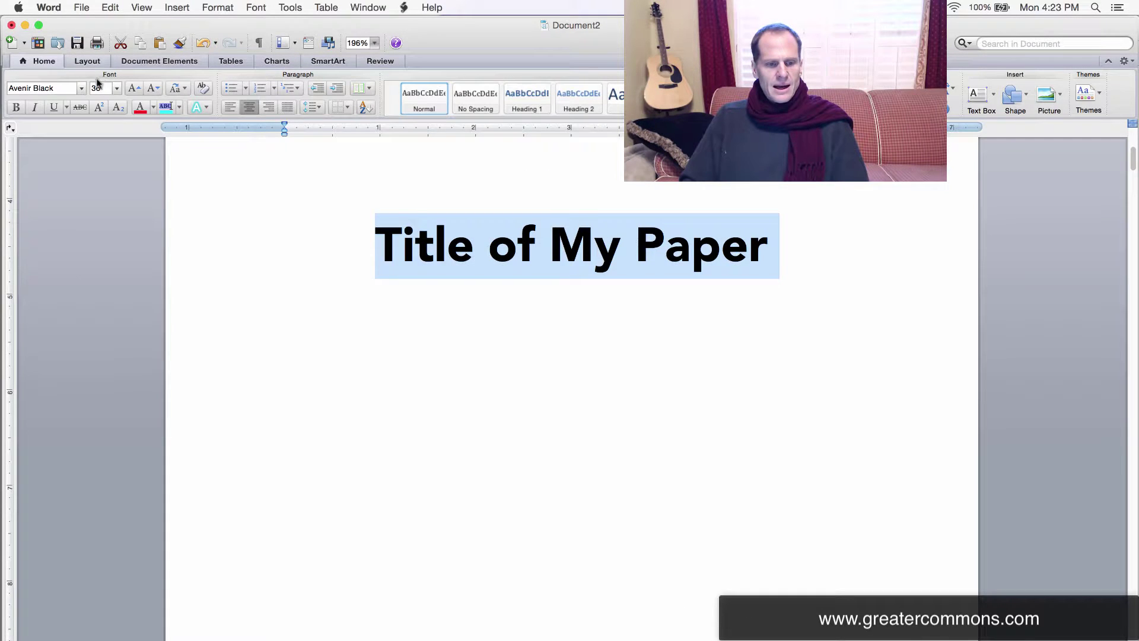
# Check Word's font list for Indie Flower, then save as Title of My Paper in Documents.
pyautogui.click(82, 89)
pyautogui.scroll(-10, 86, 287)
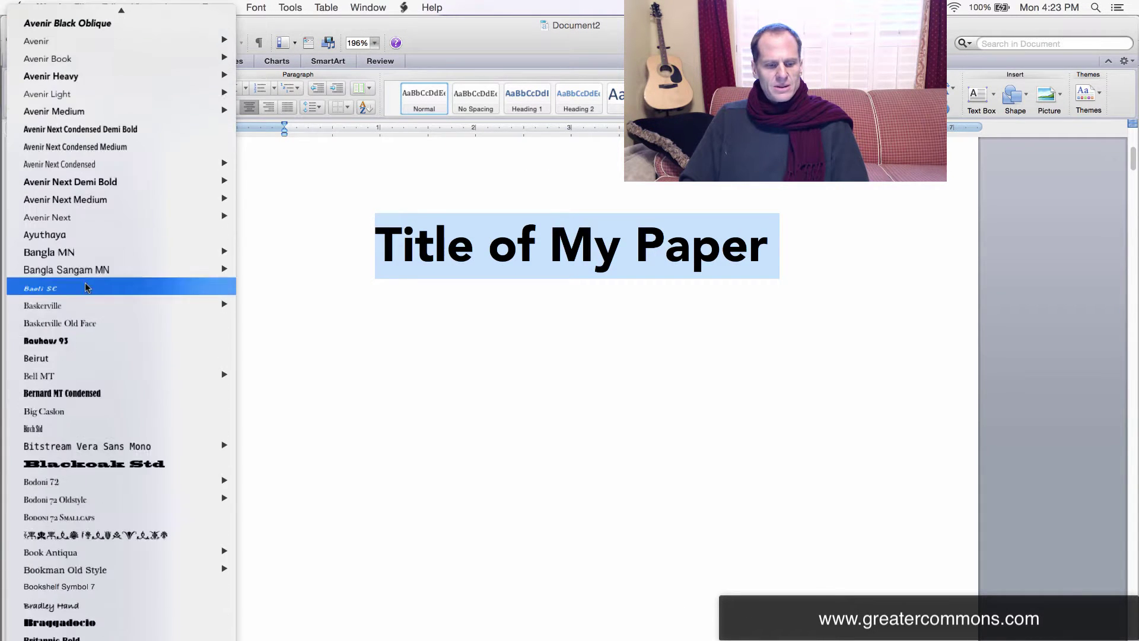
pyautogui.scroll(-15, 86, 287)
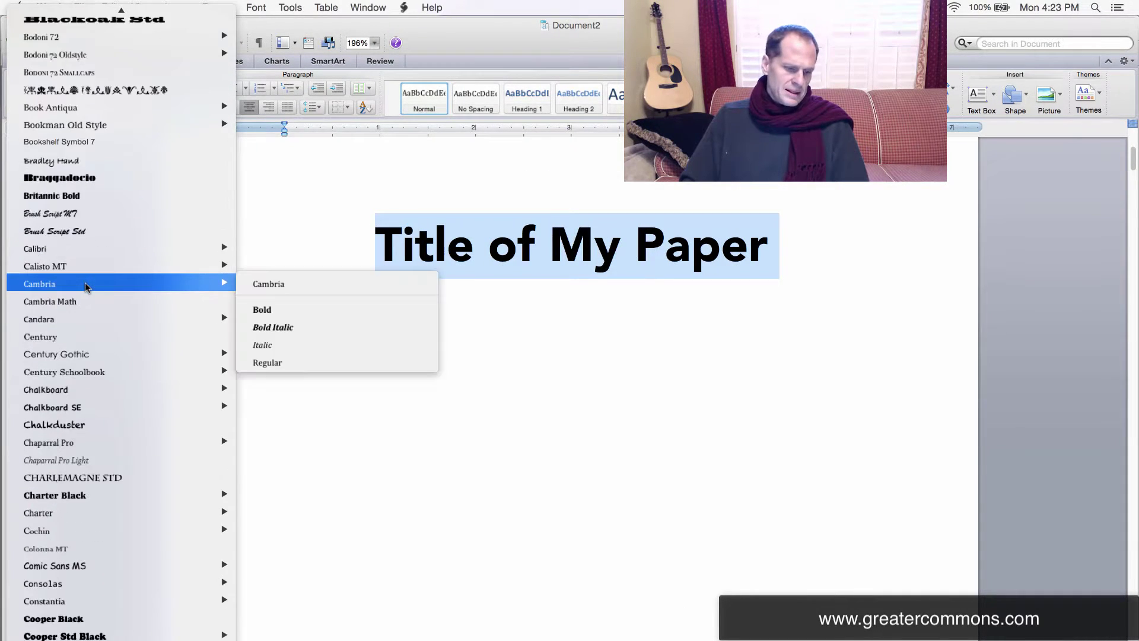
pyautogui.scroll(-12, 86, 287)
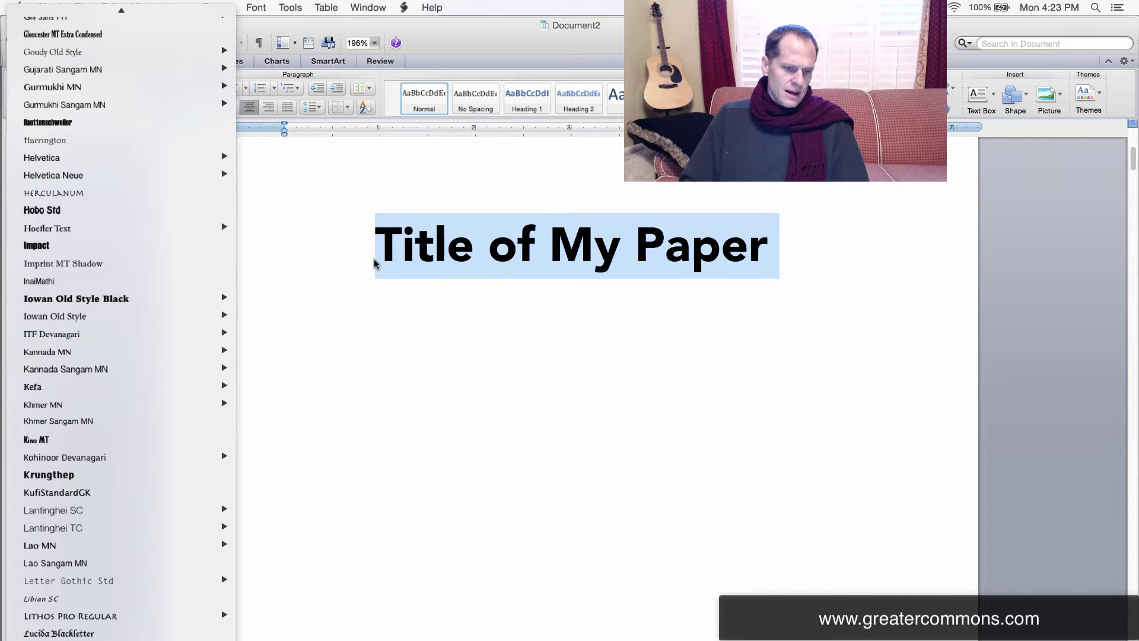
pyautogui.click(336, 246)
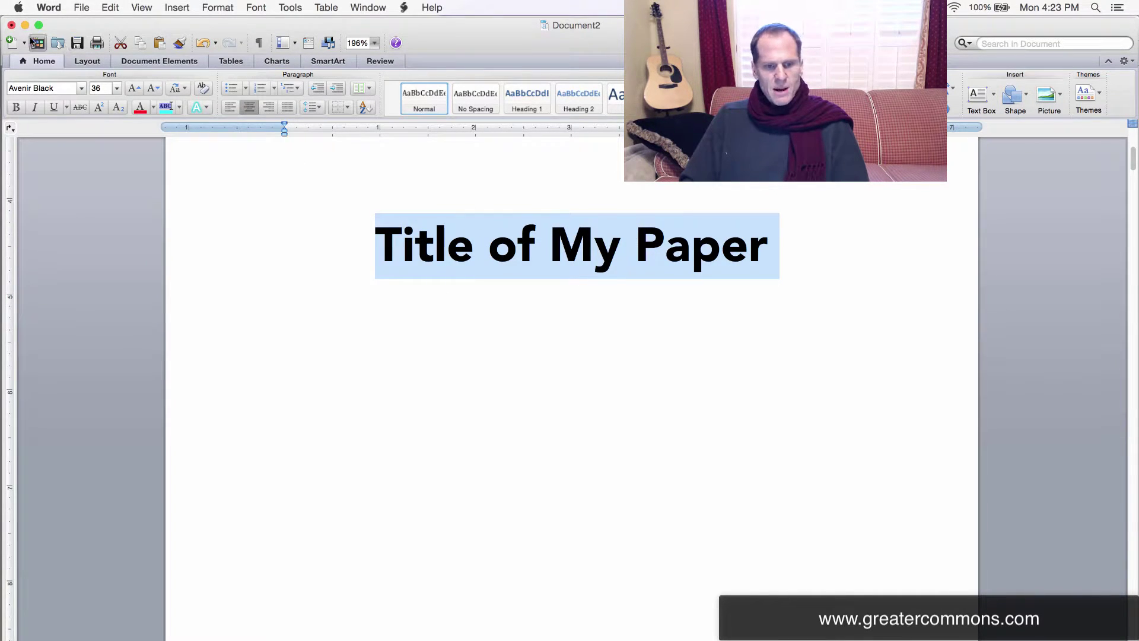
pyautogui.click(78, 43)
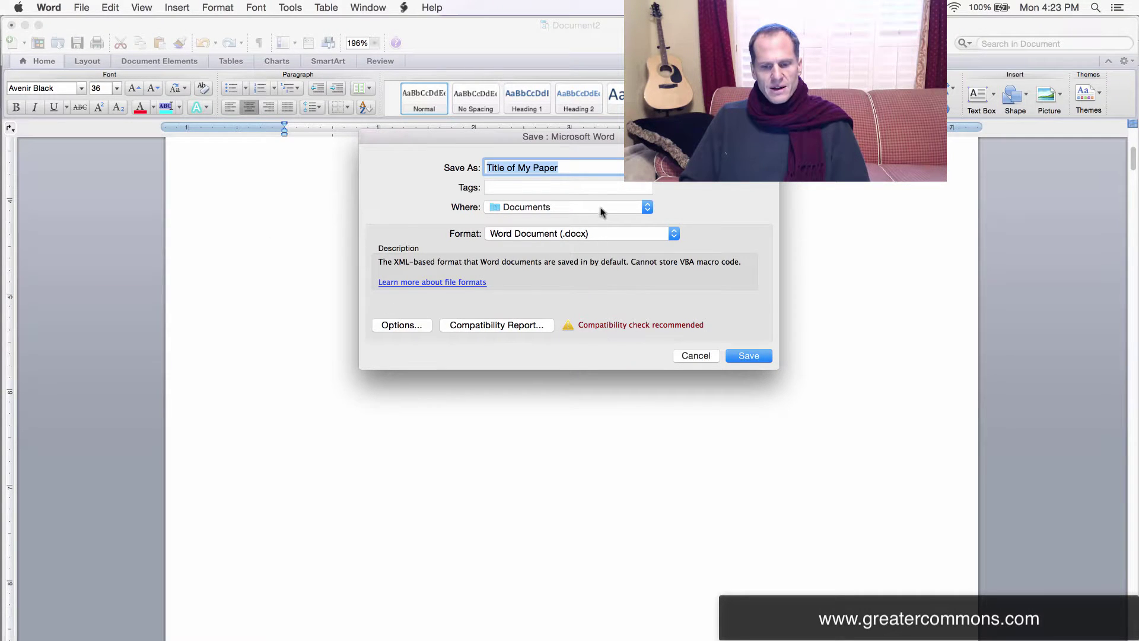
pyautogui.click(746, 355)
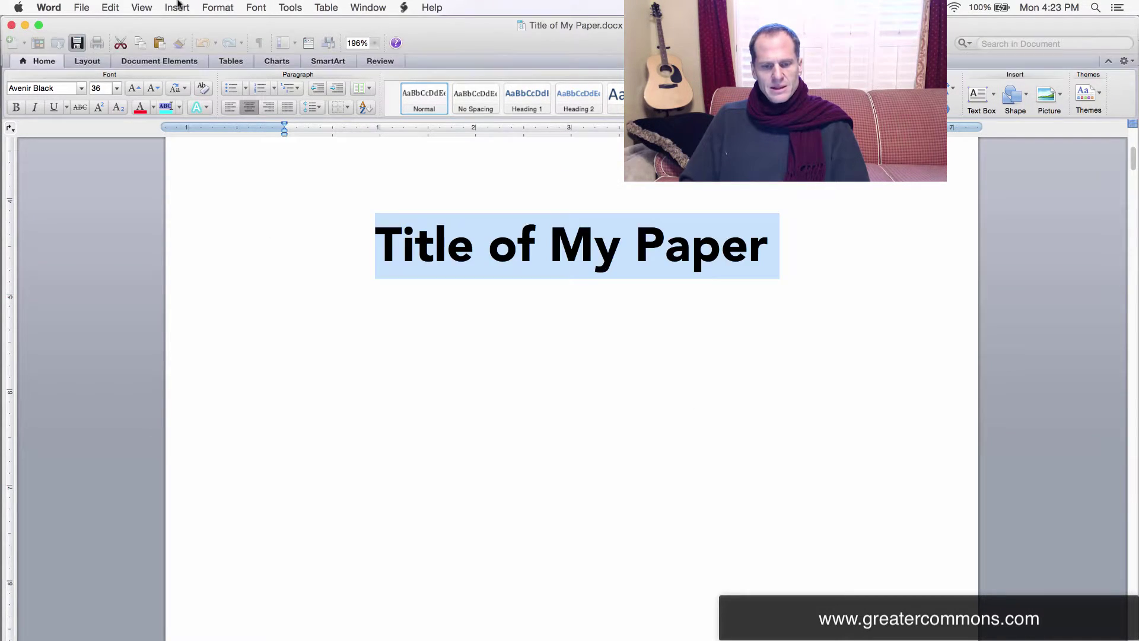
# Hide Word, relaunch it via Spotlight 'wo', and reopen Title of My Paper from recent documents.
pyautogui.press('super+h')
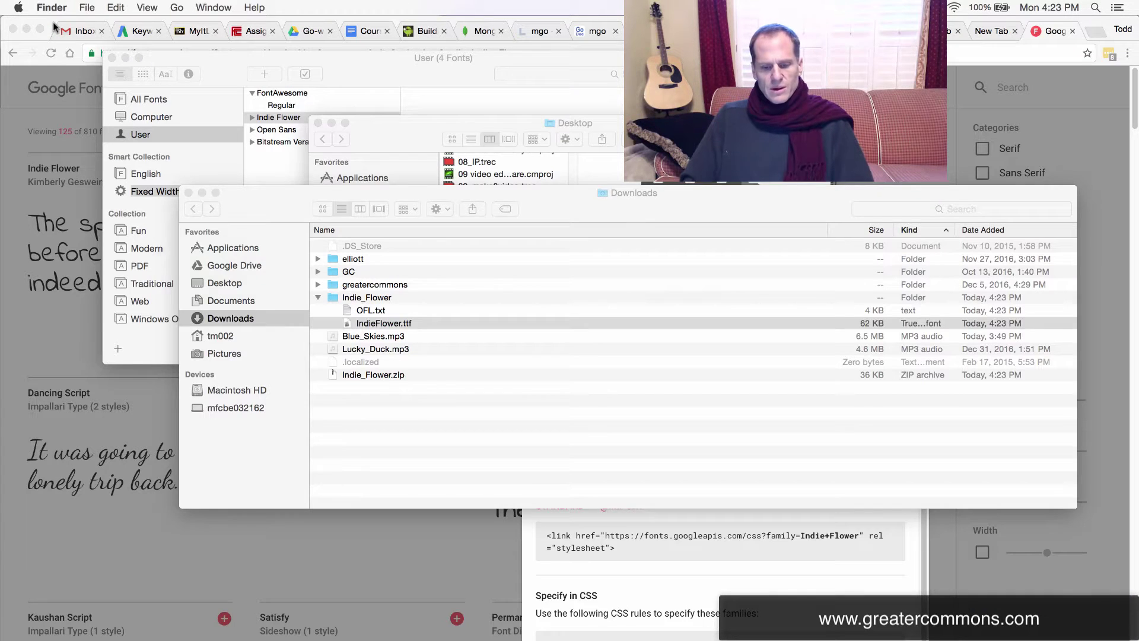
pyautogui.press('super+space')
pyautogui.write('wo')
pyautogui.press('Return')
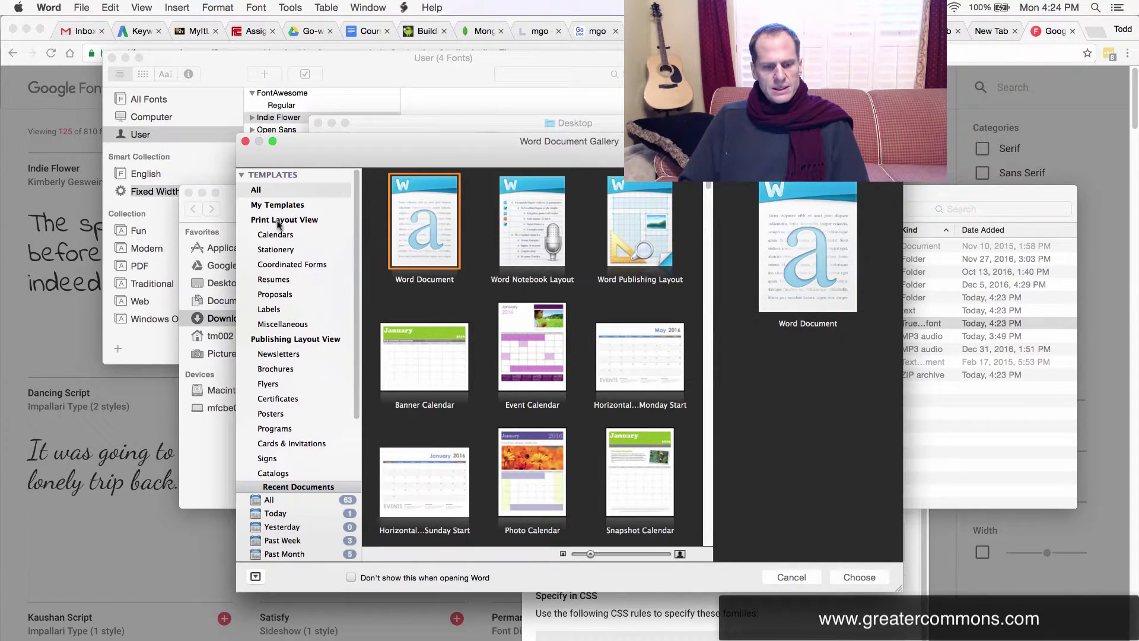
pyautogui.click(241, 174)
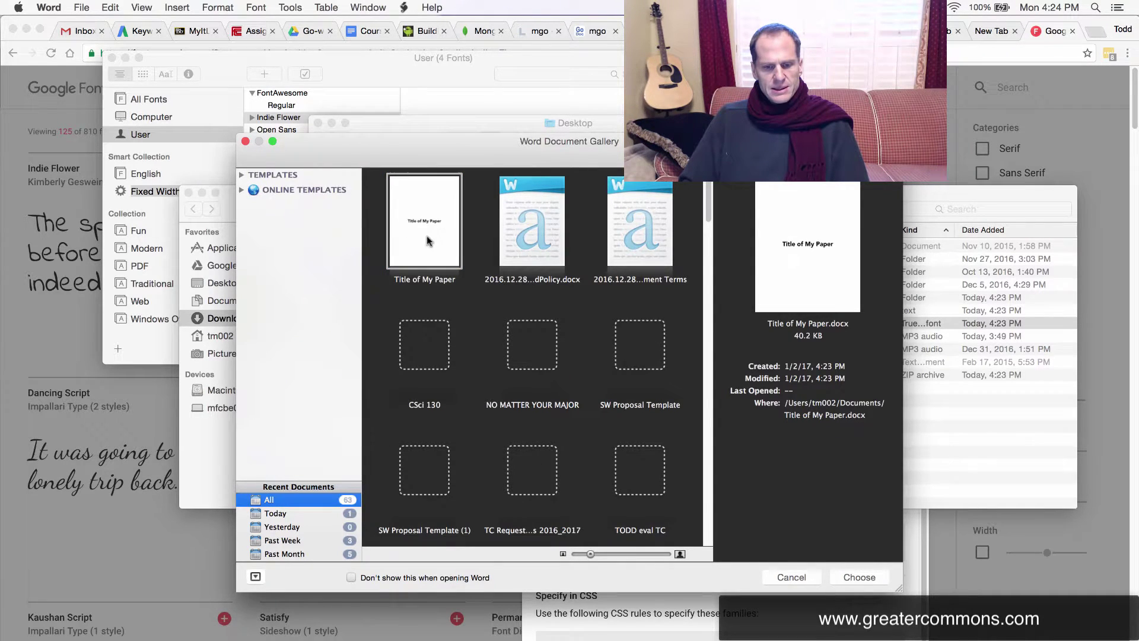
pyautogui.press('Escape')
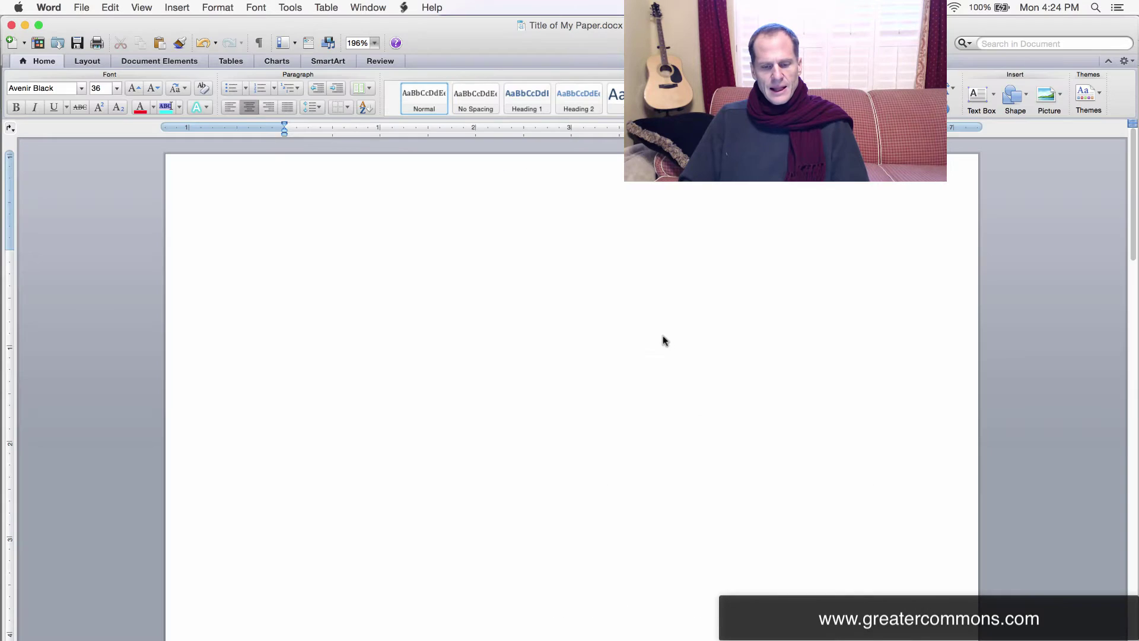
# Enter Indie Flower in the font-name box before any title text is selected.
pyautogui.scroll(-4, 540, 350)
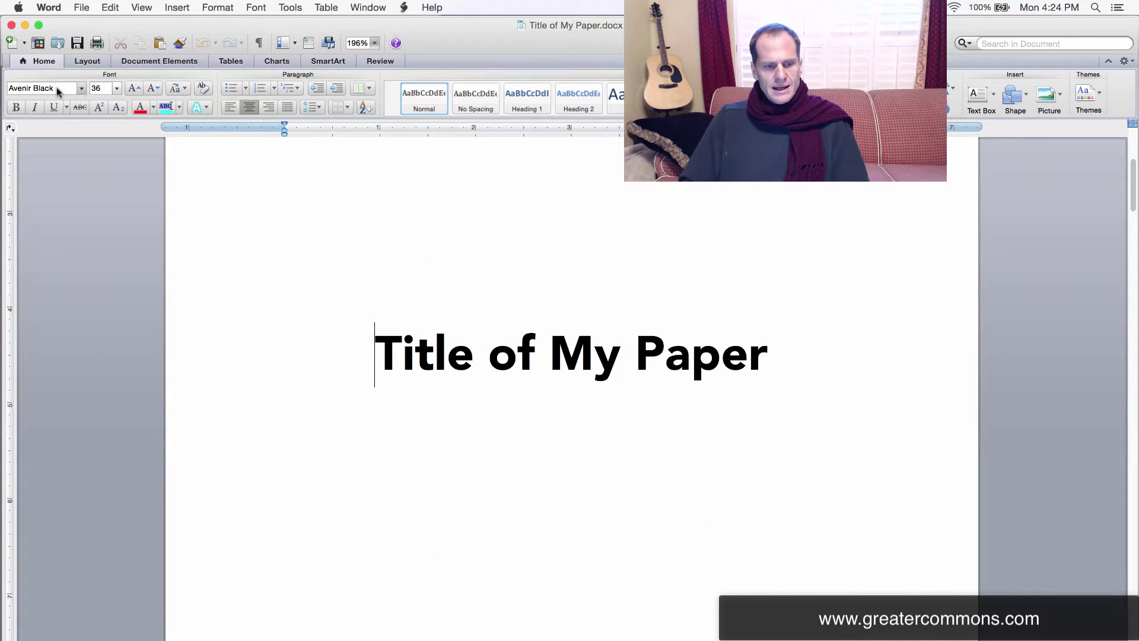
pyautogui.click(30, 89)
pyautogui.click(29, 89)
pyautogui.click(30, 88)
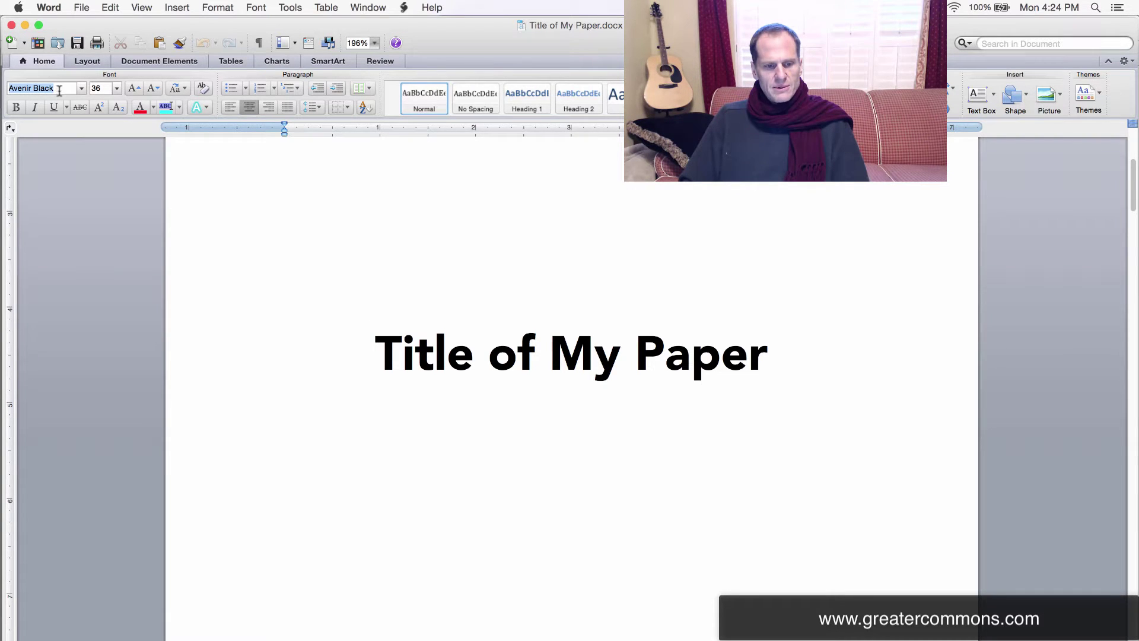
pyautogui.write('Indie Flower')
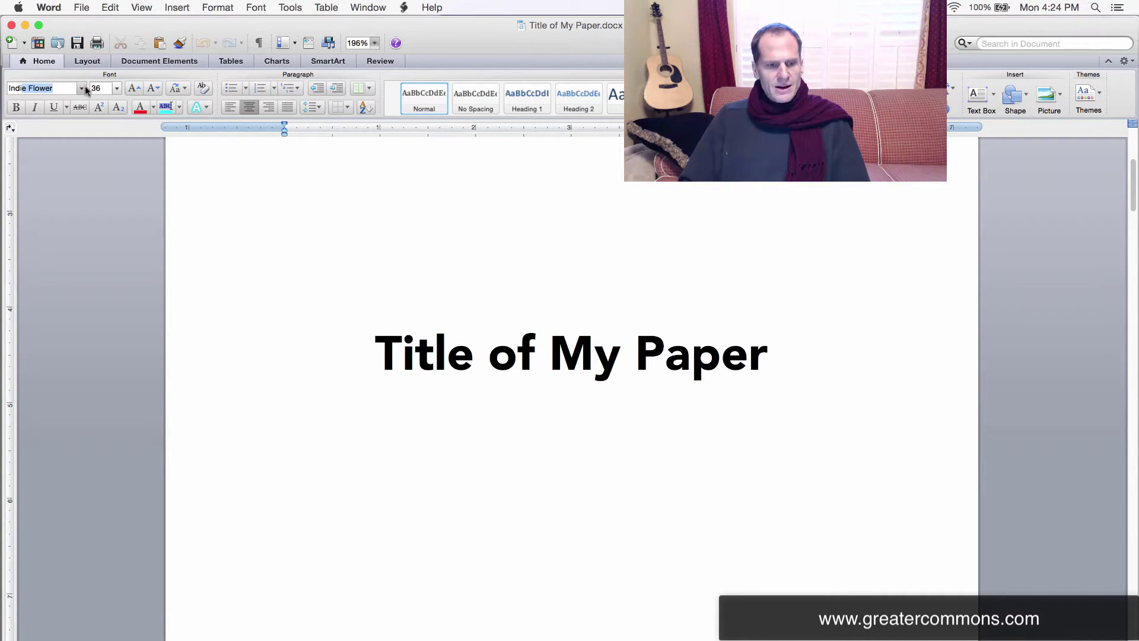
pyautogui.press('Return')
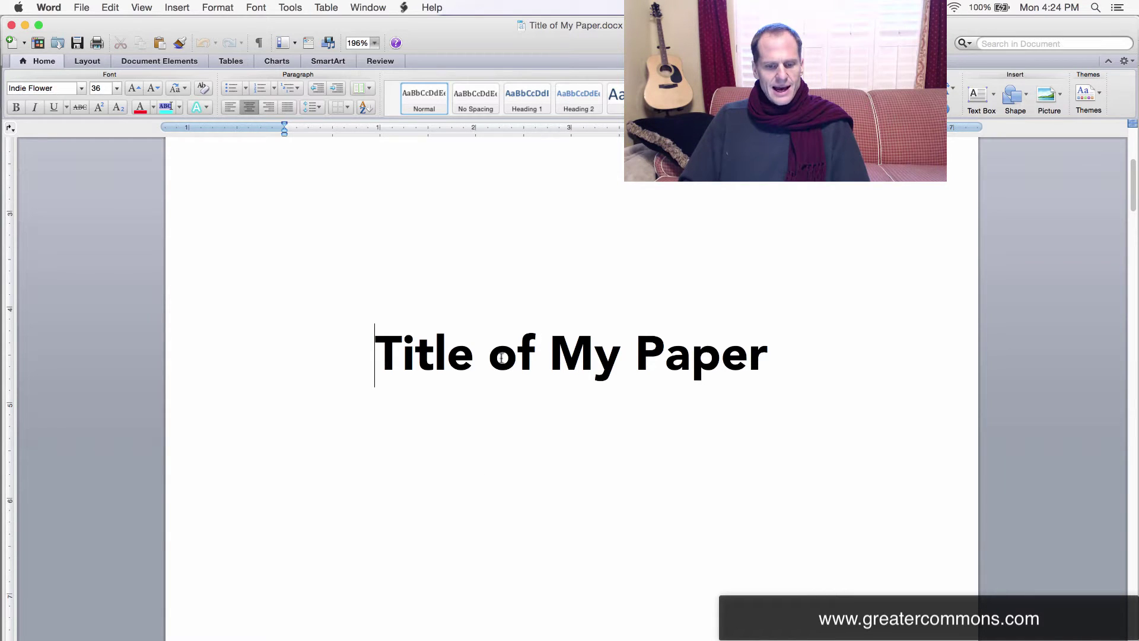
# Select the whole Title of My Paper line and apply Indie Flower to it, replacing Avenir Black.
pyautogui.click(777, 363)
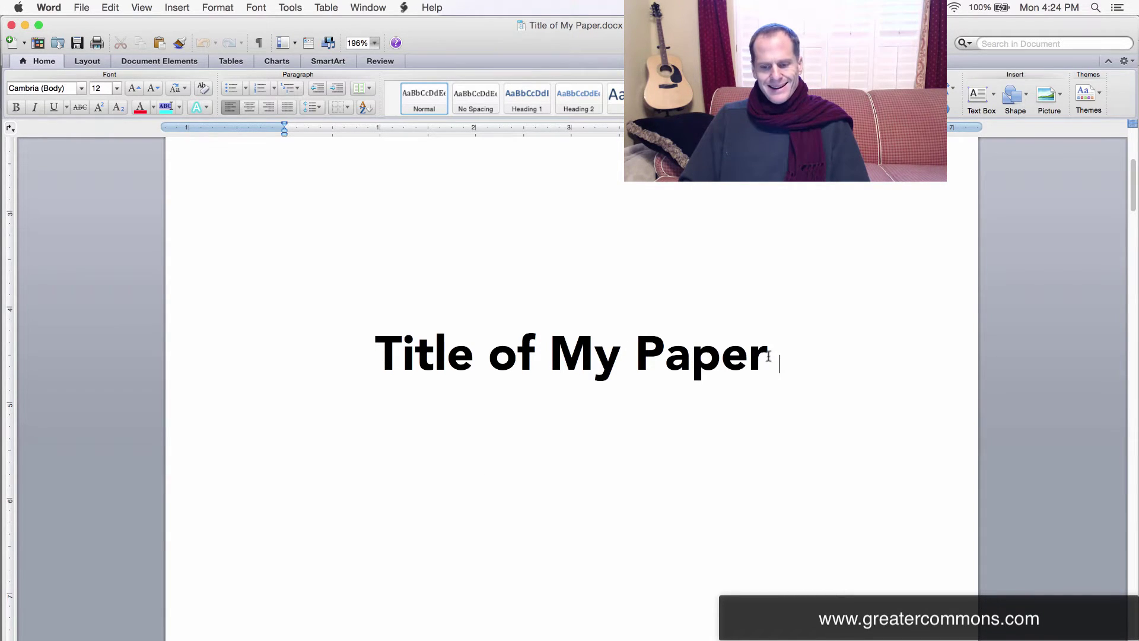
pyautogui.moveTo(777, 363); pyautogui.dragTo(377, 354)
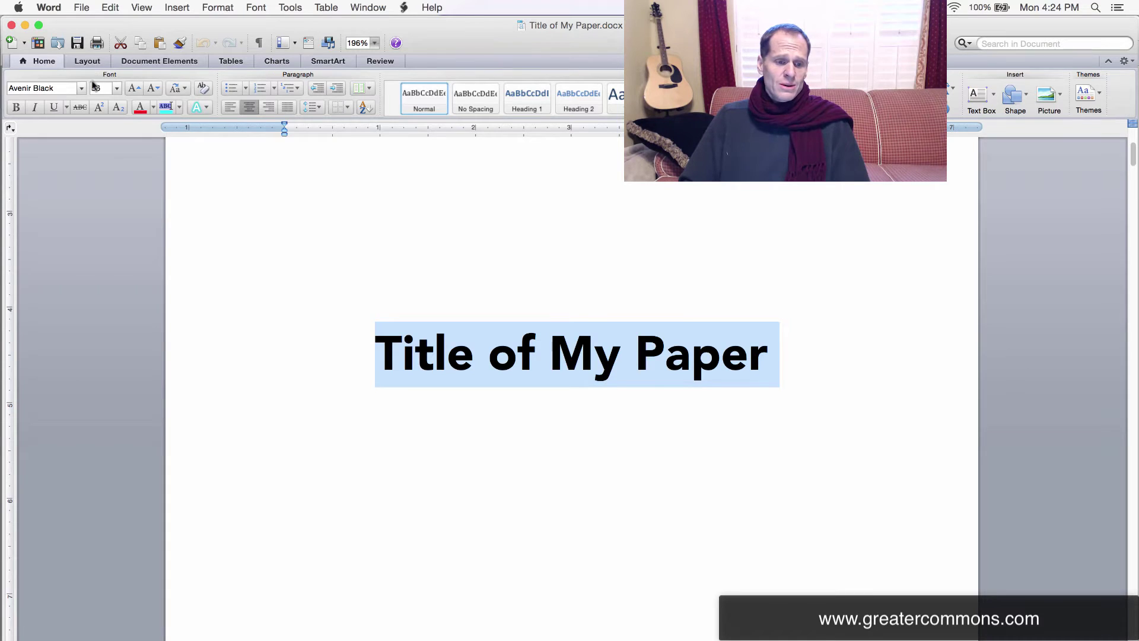
pyautogui.click(58, 88)
pyautogui.write('Indie Flower')
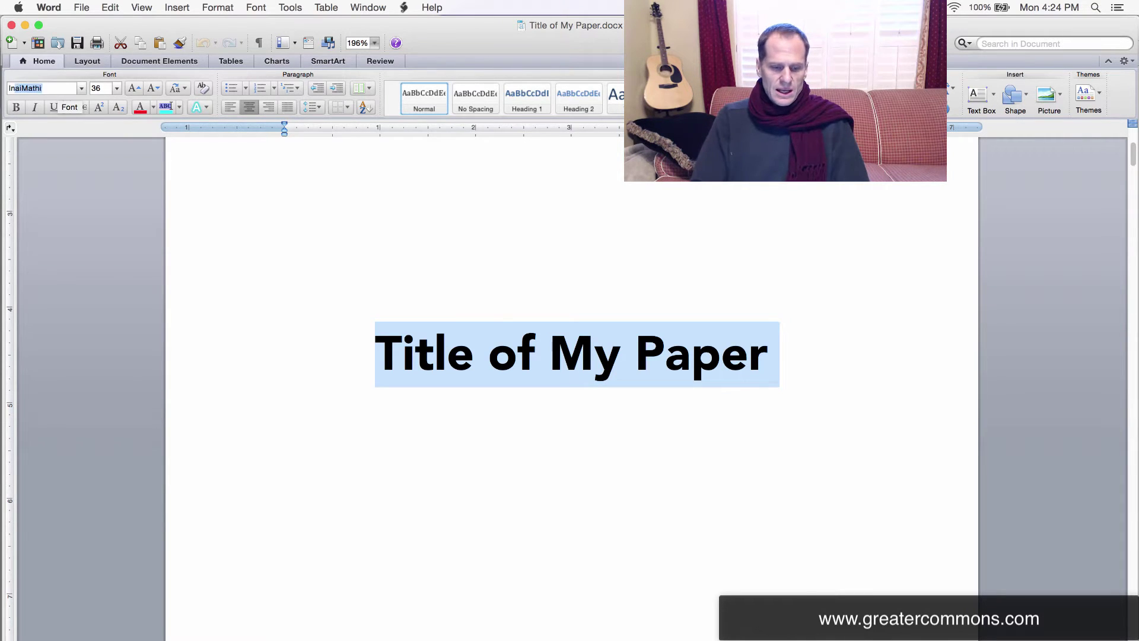
pyautogui.press('Return')
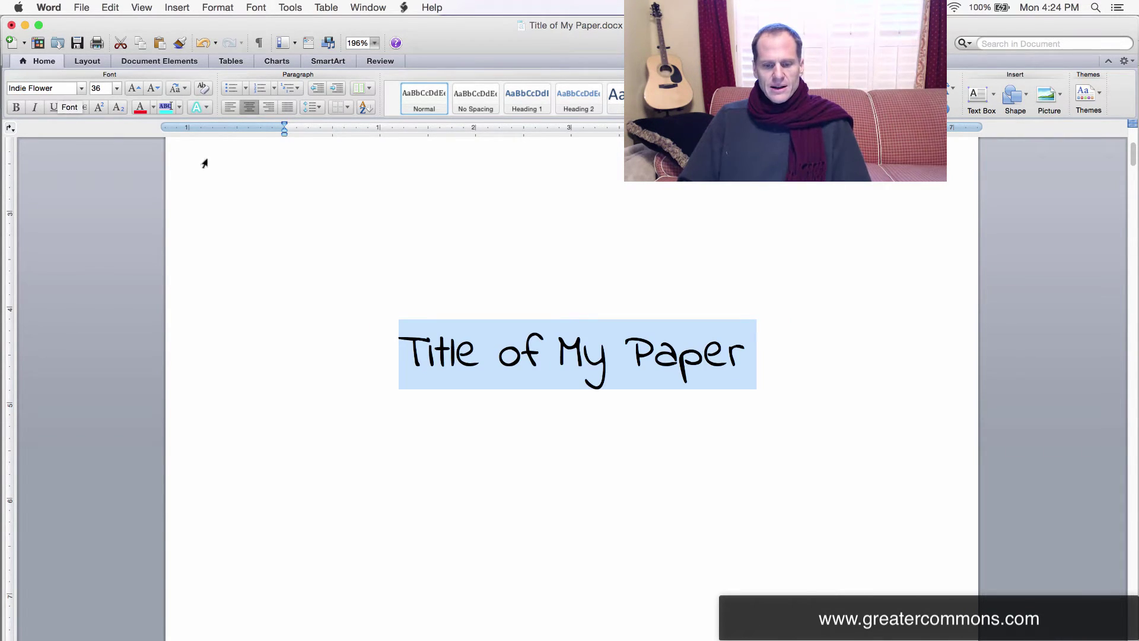
pyautogui.click(503, 245)
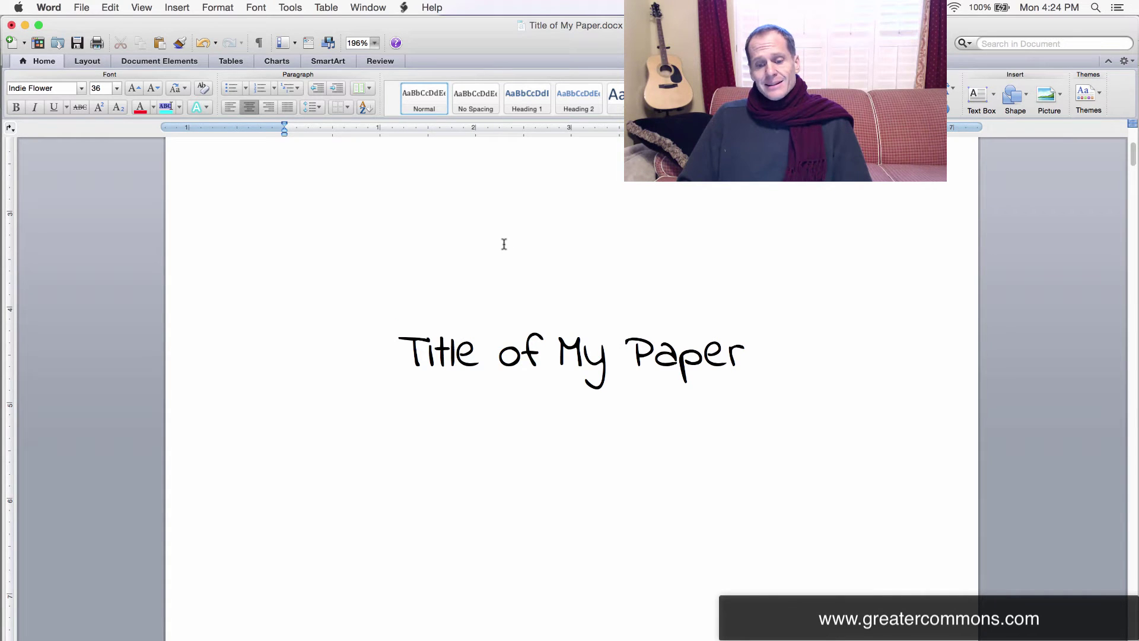